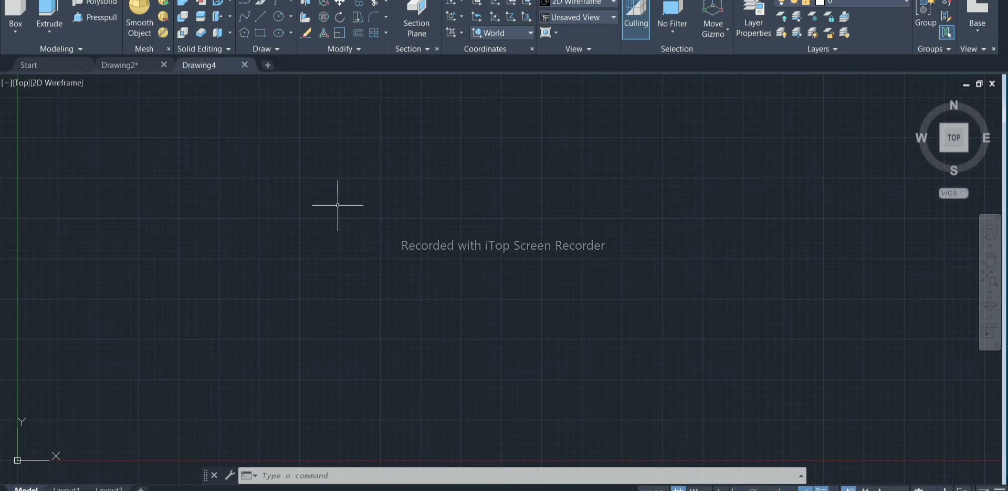
Step: Start a line at the outline's first corner with Ortho turned on
{"action": "left_click", "coordinate": [338, 206]}
{"action": "left_click", "coordinate": [336, 95]}
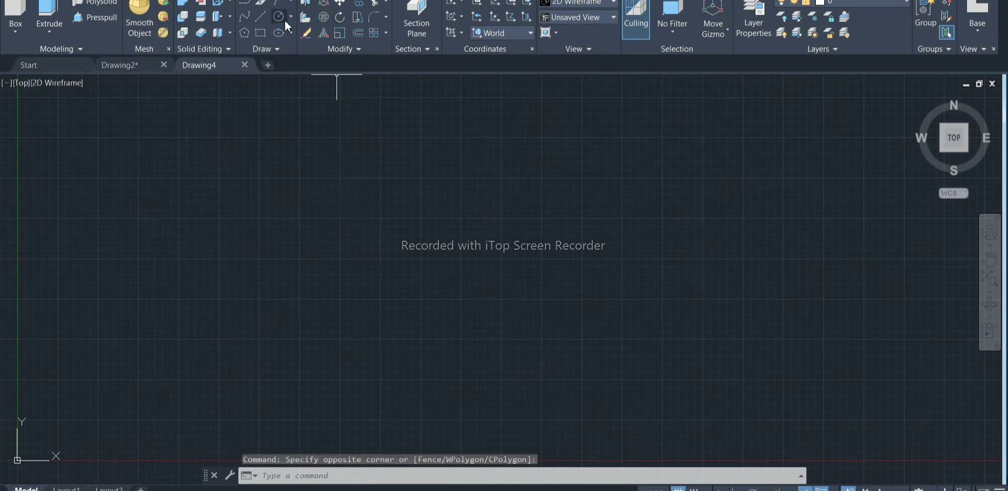
{"action": "left_click", "coordinate": [260, 16]}
{"action": "key", "text": "Escape"}
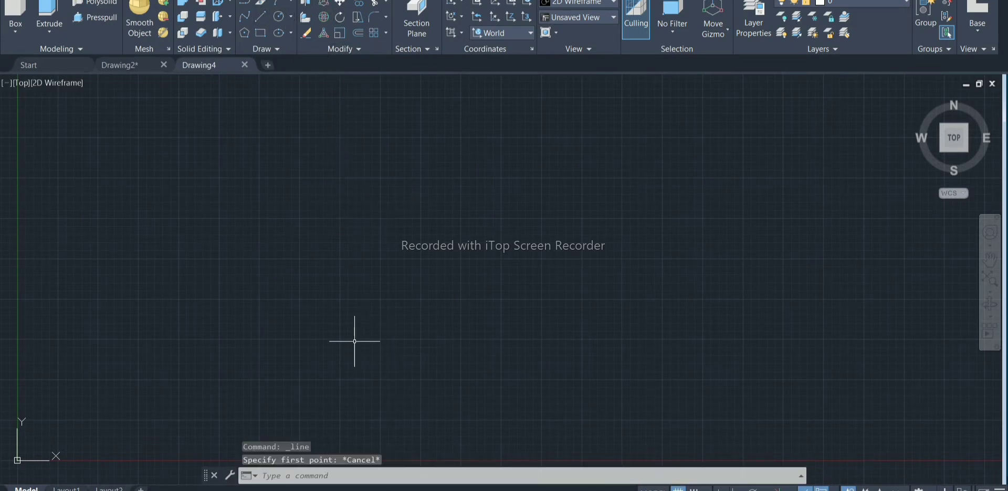
{"action": "left_click", "coordinate": [262, 16]}
{"action": "left_click", "coordinate": [351, 351]}
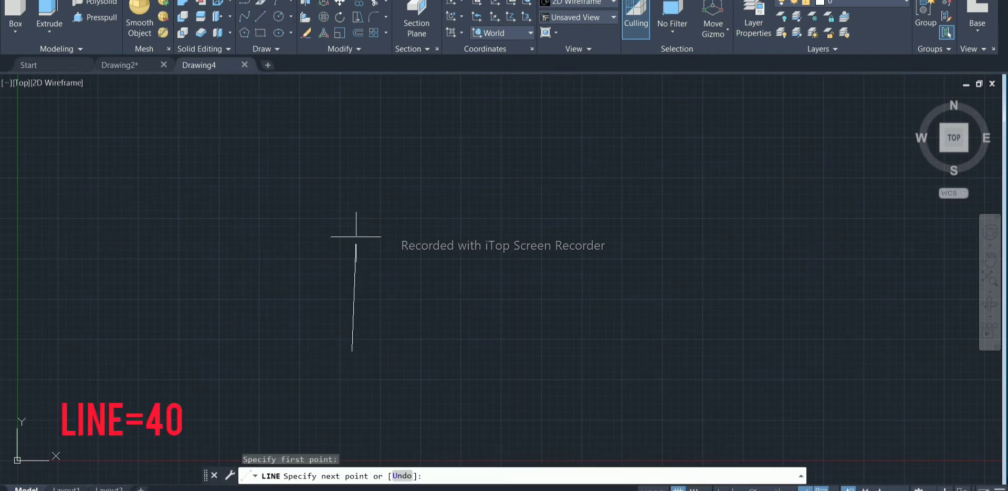
{"action": "left_click", "coordinate": [737, 488]}
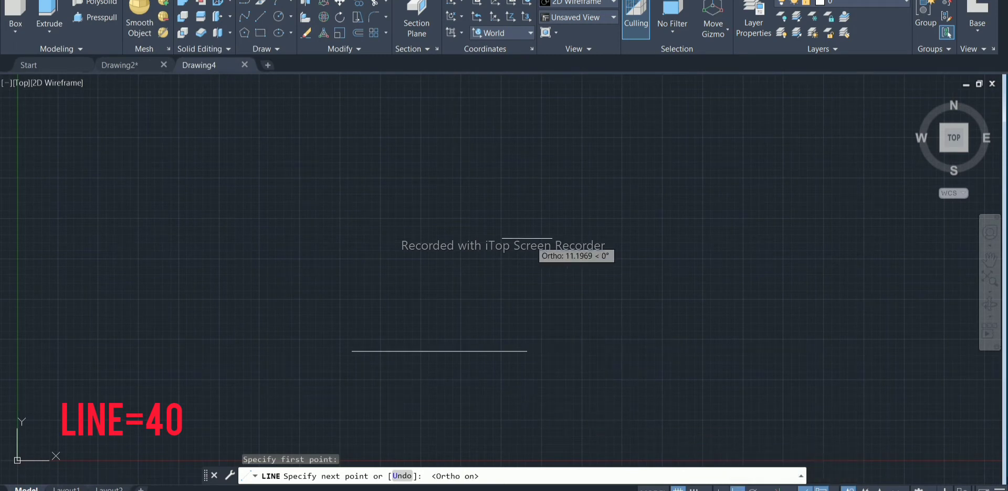
{"action": "type", "text": "40"}
Step: Draw sides of 40, 20, 40 and 20 to close the rectangle
{"action": "key", "text": "Return"}
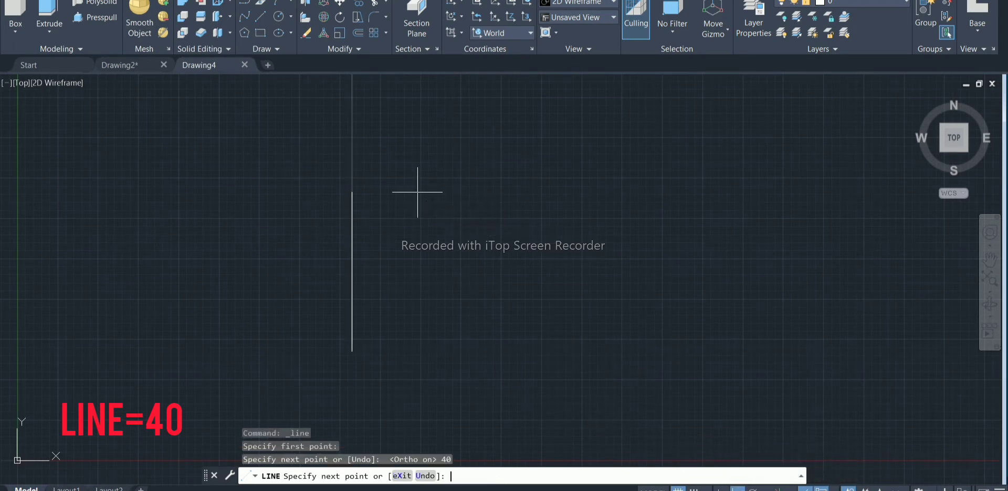
{"action": "scroll", "coordinate": [473, 184], "scroll_direction": "down", "scroll_amount": 5}
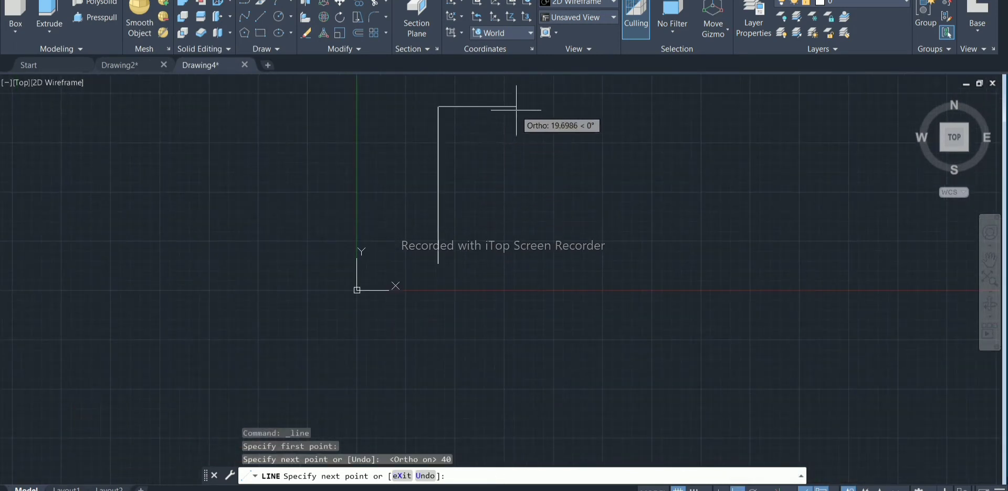
{"action": "type", "text": "20"}
{"action": "key", "text": "Return"}
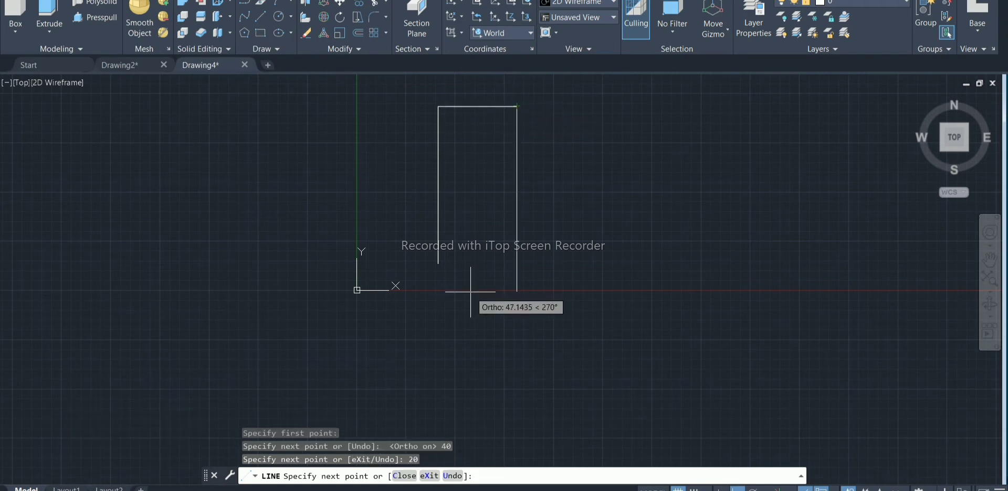
{"action": "type", "text": "40"}
{"action": "key", "text": "Return"}
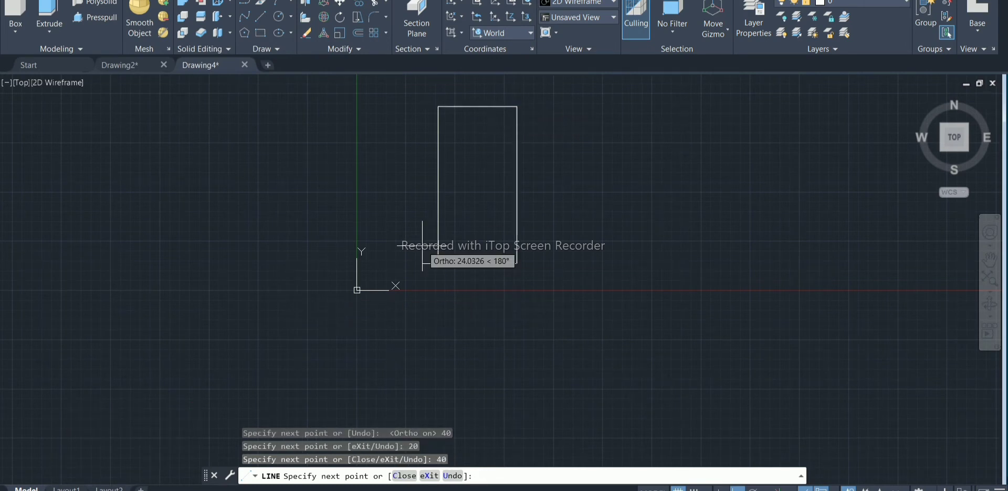
{"action": "key", "text": "Return"}
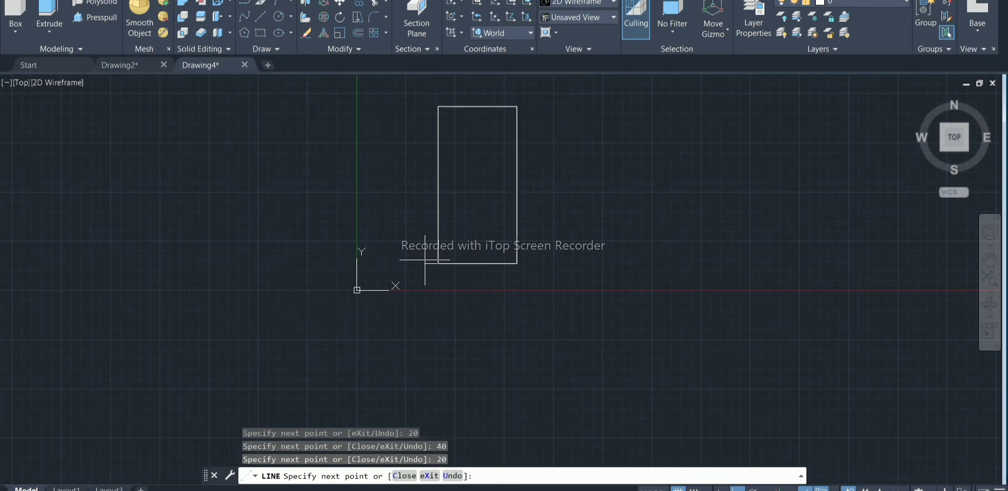
{"action": "key", "text": "Return"}
{"action": "key", "text": "Return"}
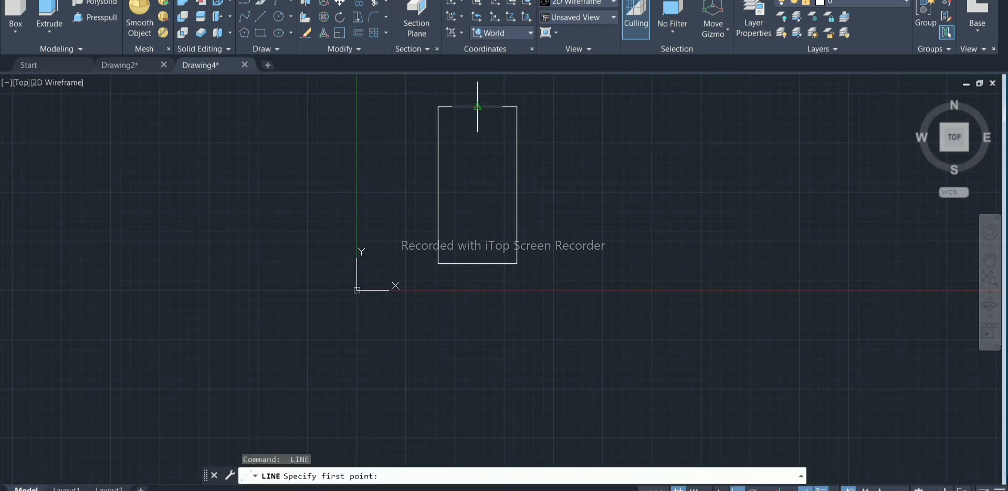
Step: Draw a 40-unit vertical centre line from the top midpoint, plus 2-unit stubs at both edge midpoints
{"action": "left_click", "coordinate": [477, 106]}
{"action": "key", "text": "Return"}
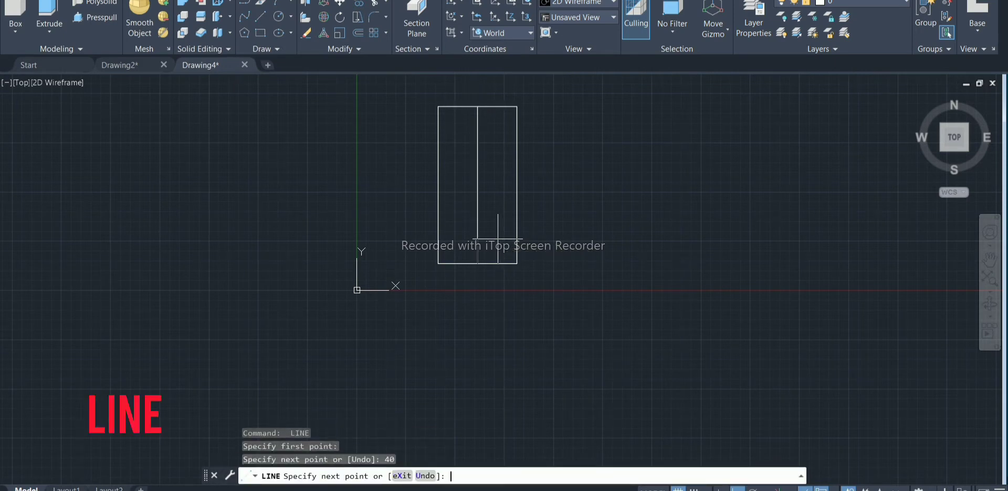
{"action": "key", "text": "Return"}
{"action": "key", "text": "Return"}
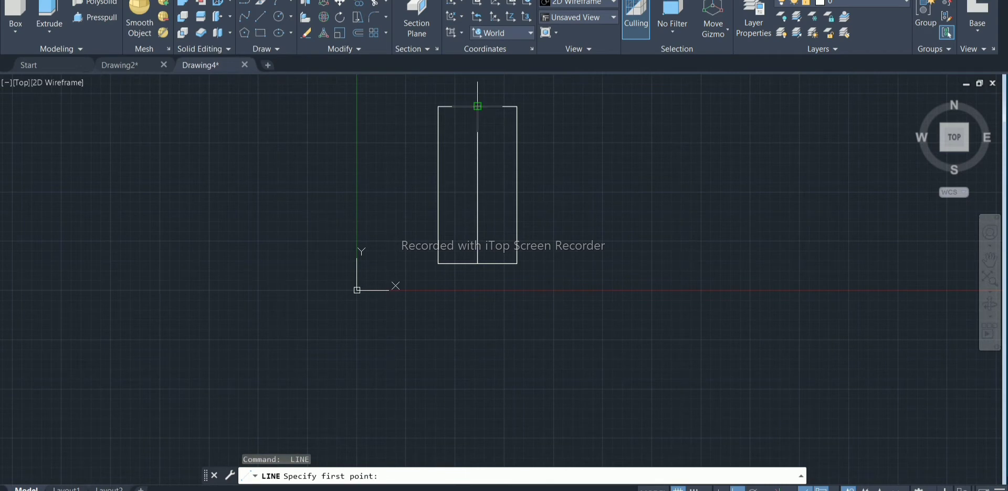
{"action": "left_click", "coordinate": [478, 106]}
{"action": "key", "text": "Return"}
{"action": "key", "text": "Return"}
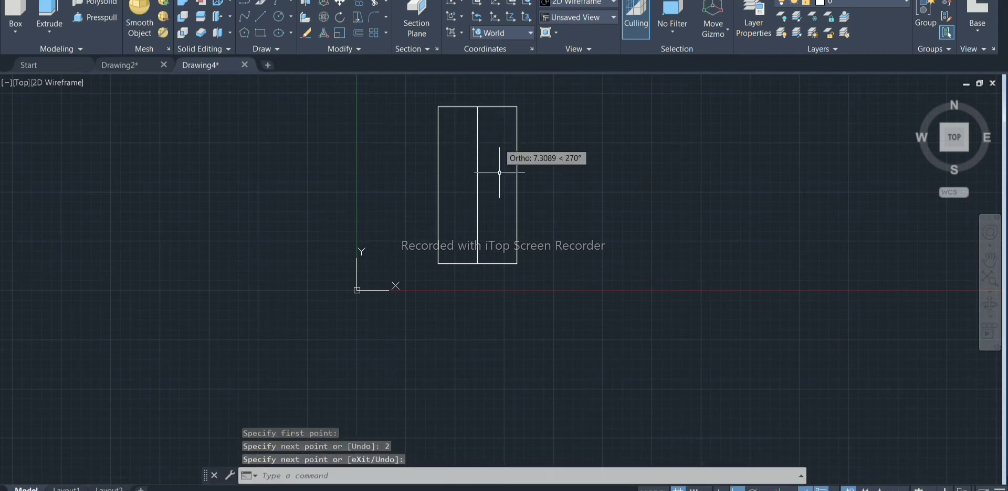
{"action": "key", "text": "Return"}
{"action": "left_click", "coordinate": [478, 264]}
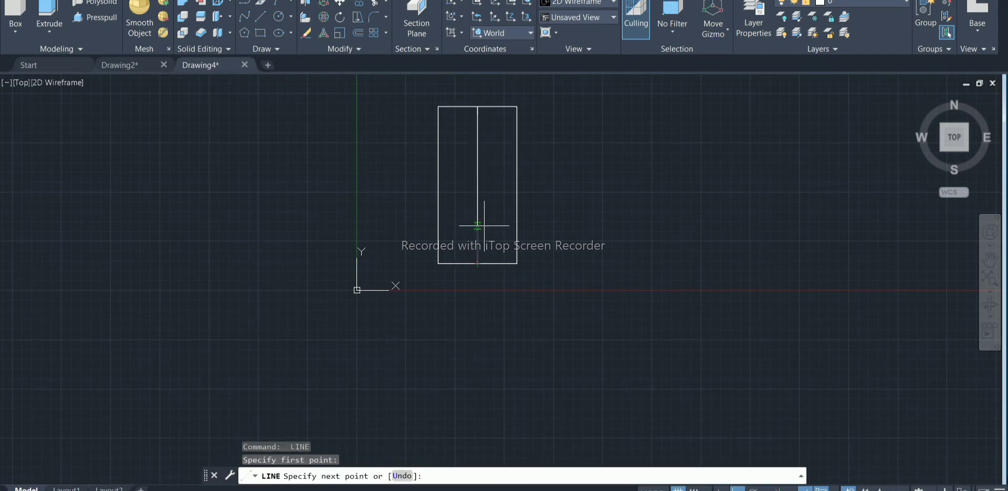
{"action": "type", "text": "2"}
{"action": "key", "text": "Return"}
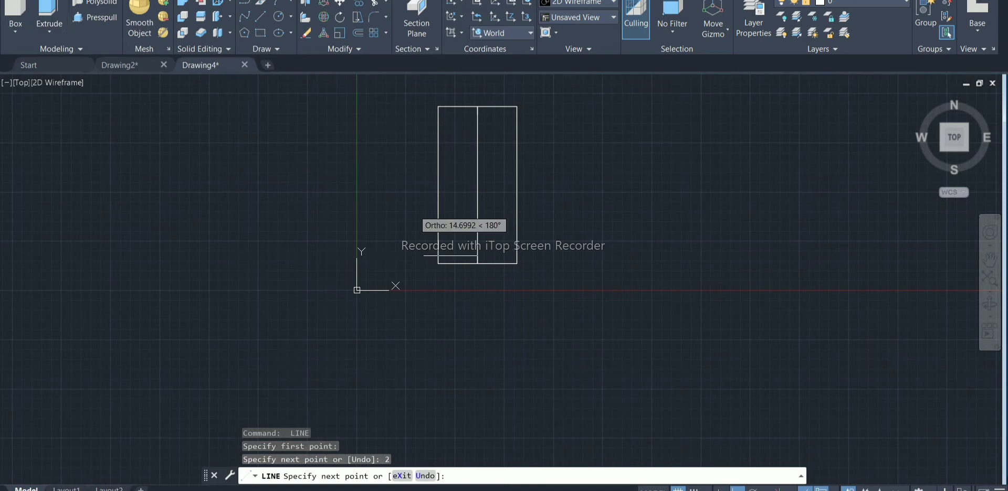
{"action": "key", "text": "Return"}
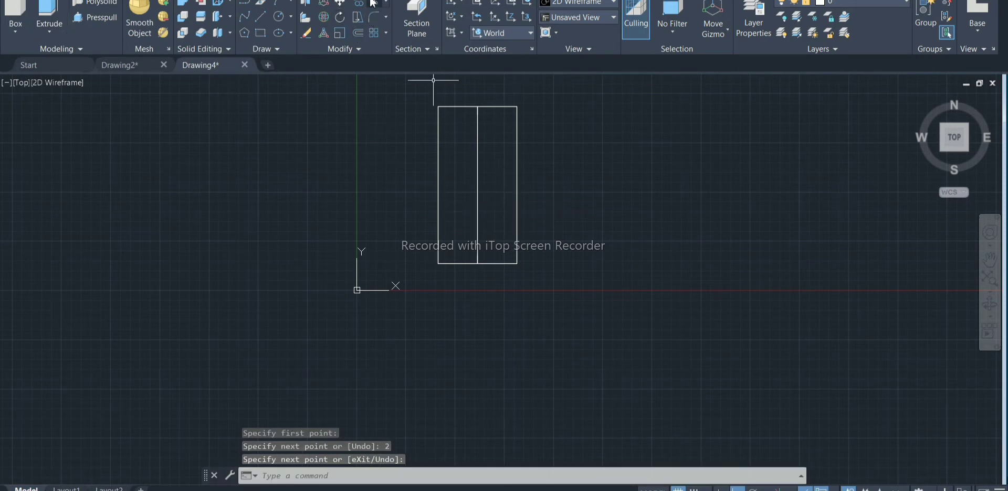
Step: Draw a radius 5 circle to the right of the rectangle
{"action": "left_click", "coordinate": [279, 18]}
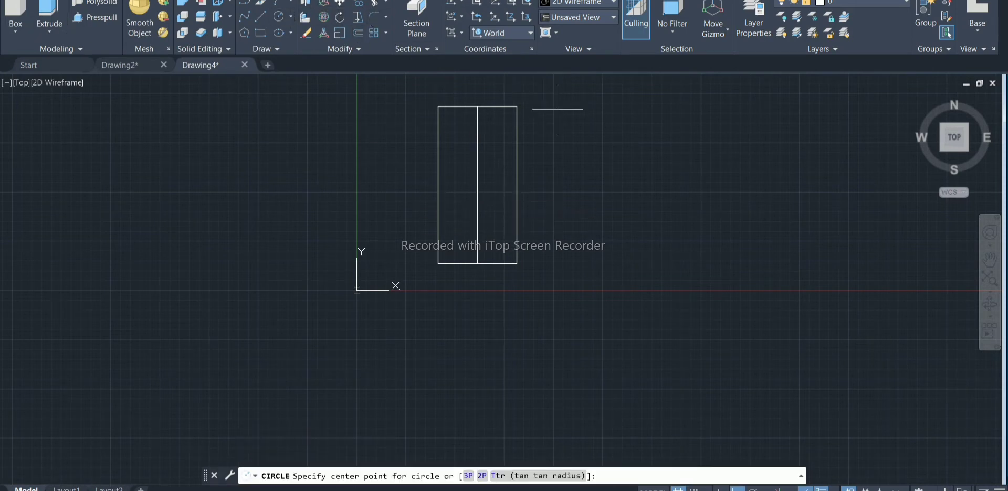
{"action": "left_click", "coordinate": [599, 136]}
{"action": "type", "text": "5"}
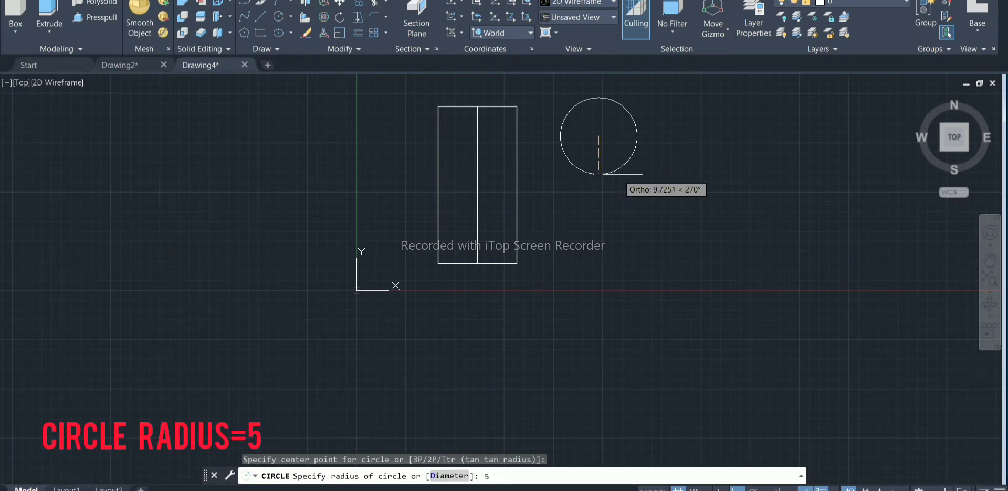
{"action": "key", "text": "Return"}
{"action": "scroll", "coordinate": [612, 132], "scroll_direction": "up", "scroll_amount": 2}
Step: Add a concentric radius 4.8 circle and select both circles
{"action": "key", "text": "Return"}
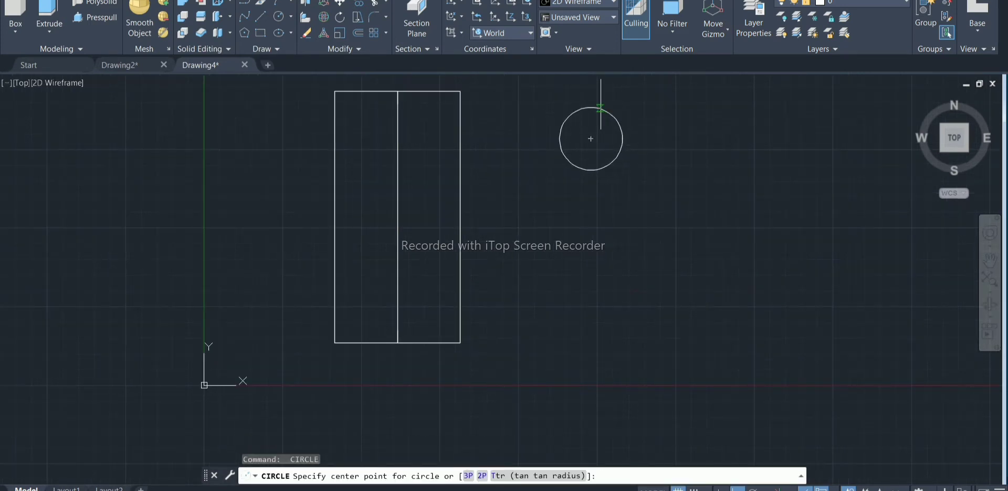
{"action": "left_click", "coordinate": [591, 138]}
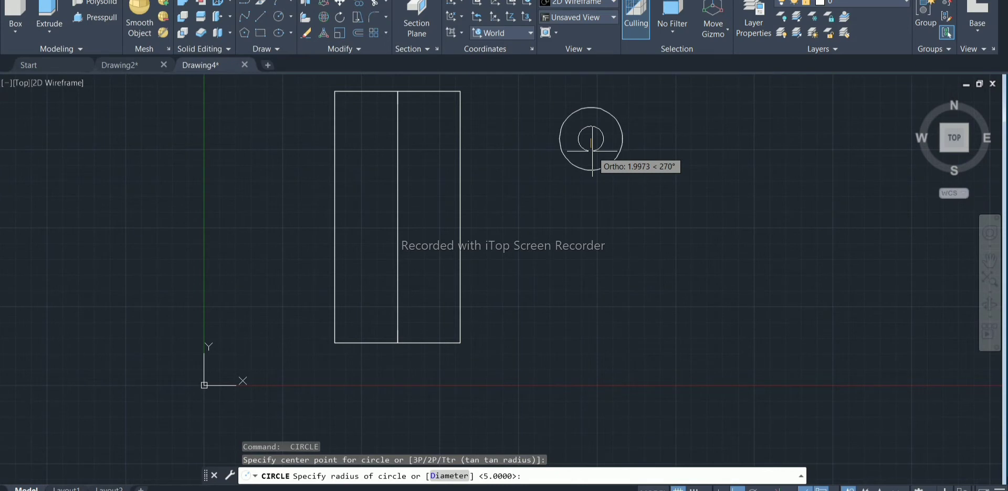
{"action": "type", "text": "4.8"}
{"action": "key", "text": "Return"}
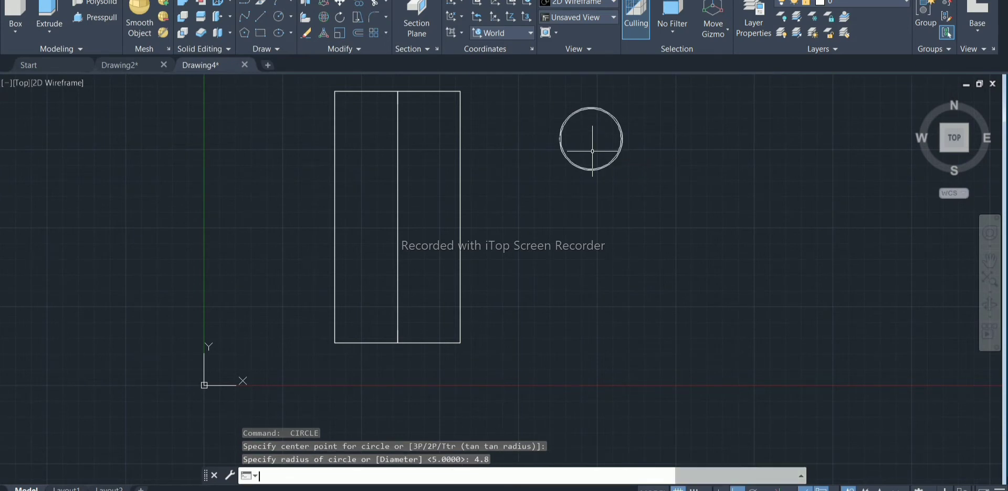
{"action": "left_click", "coordinate": [609, 209]}
{"action": "left_click", "coordinate": [537, 77]}
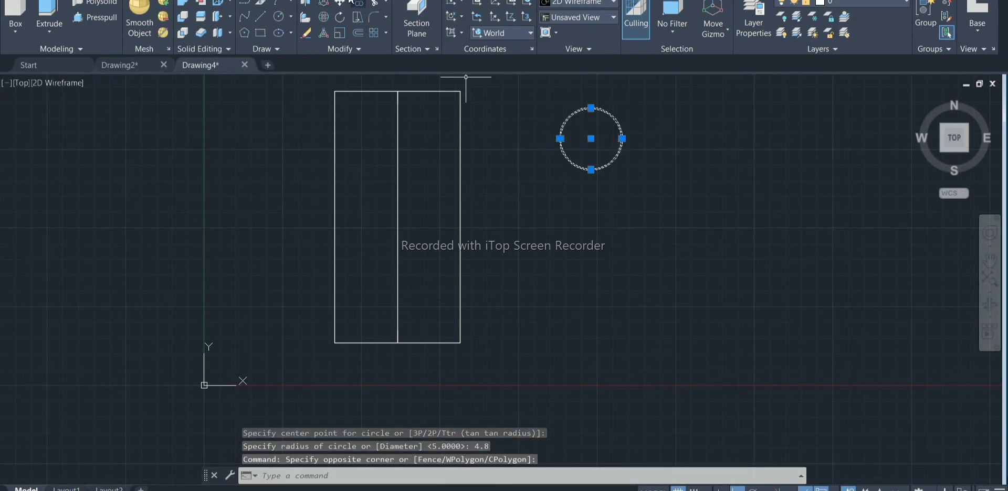
Step: Copy the double circle from its top point onto the rectangle
{"action": "left_click", "coordinate": [361, 4]}
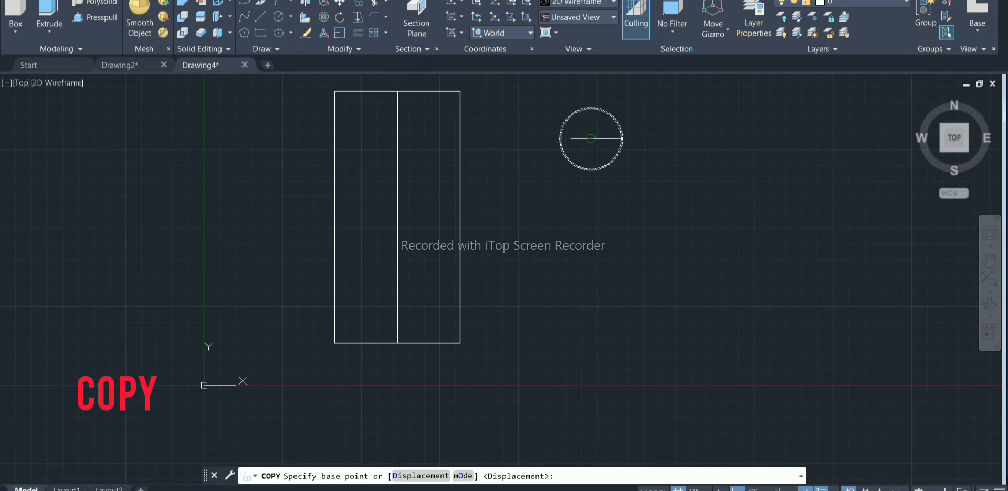
{"action": "scroll", "coordinate": [592, 105], "scroll_direction": "up", "scroll_amount": 5}
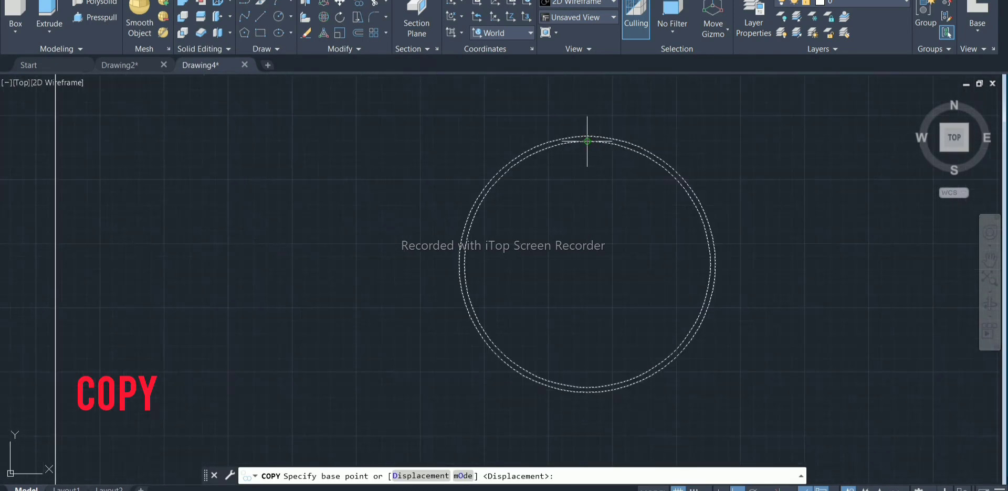
{"action": "left_click", "coordinate": [587, 136]}
{"action": "scroll", "coordinate": [587, 136], "scroll_direction": "down", "scroll_amount": 2}
{"action": "scroll", "coordinate": [588, 149], "scroll_direction": "down", "scroll_amount": 2}
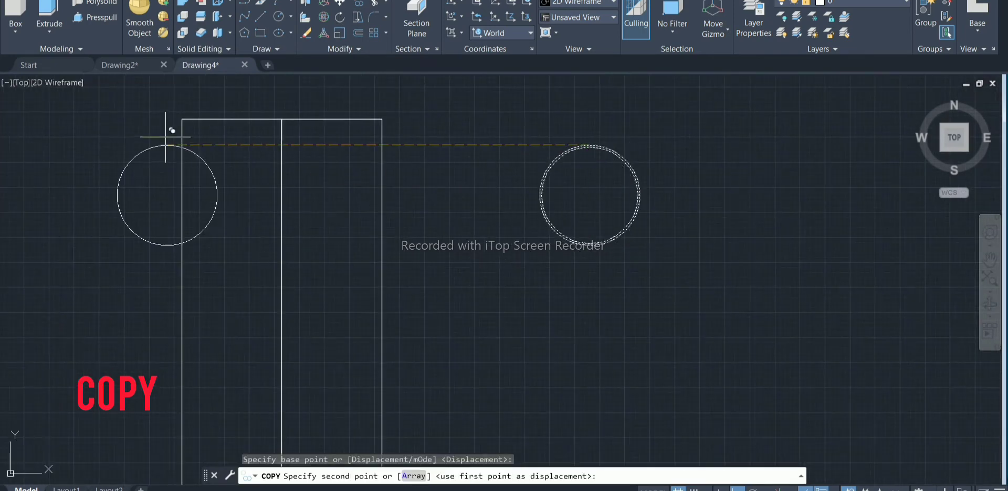
{"action": "scroll", "coordinate": [202, 154], "scroll_direction": "up", "scroll_amount": 2}
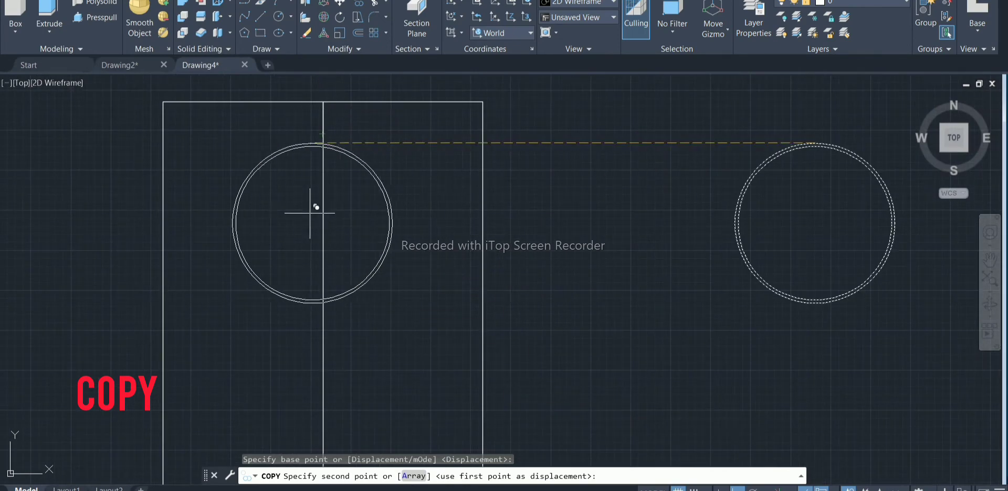
{"action": "left_click", "coordinate": [323, 133]}
{"action": "scroll", "coordinate": [331, 130], "scroll_direction": "down", "scroll_amount": 4}
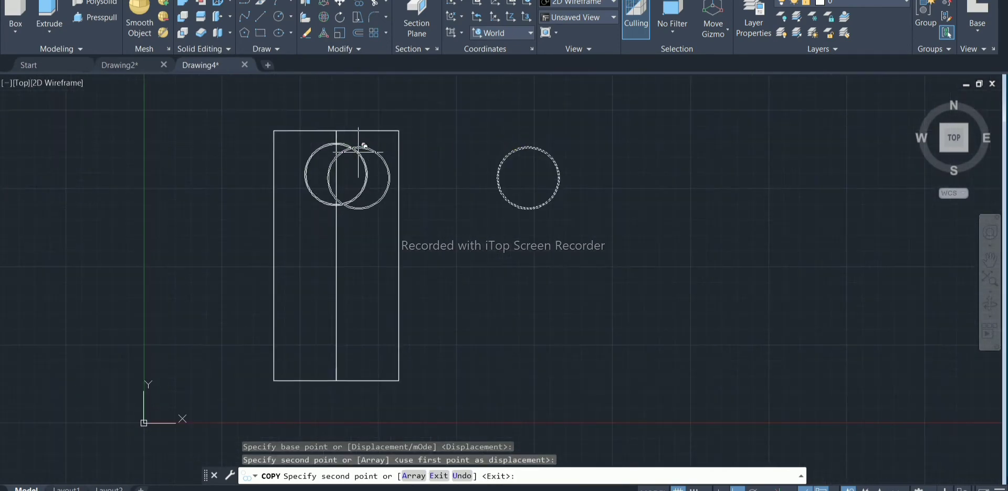
{"action": "key", "text": "Escape"}
Step: Move the loose circle by its bottom point into the board's lower half
{"action": "left_click", "coordinate": [505, 143]}
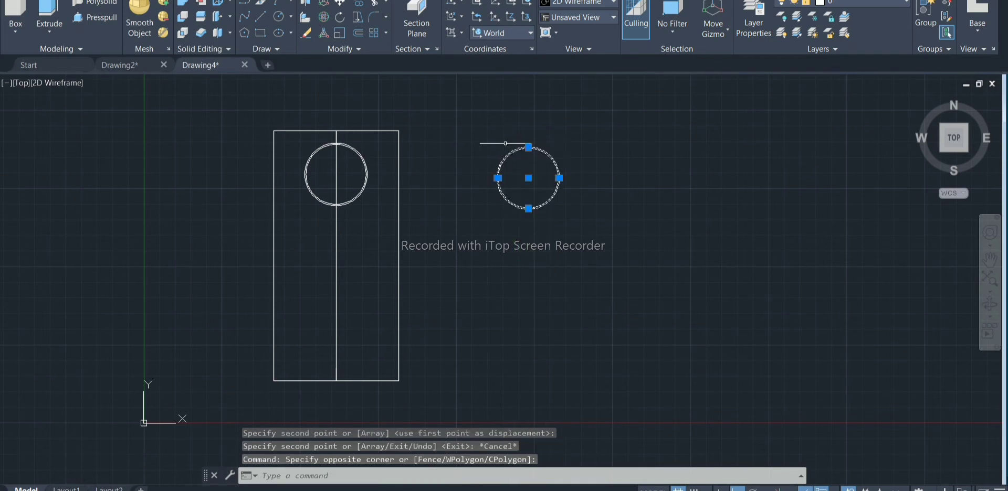
{"action": "left_click", "coordinate": [339, 3]}
{"action": "scroll", "coordinate": [504, 218], "scroll_direction": "up", "scroll_amount": 2}
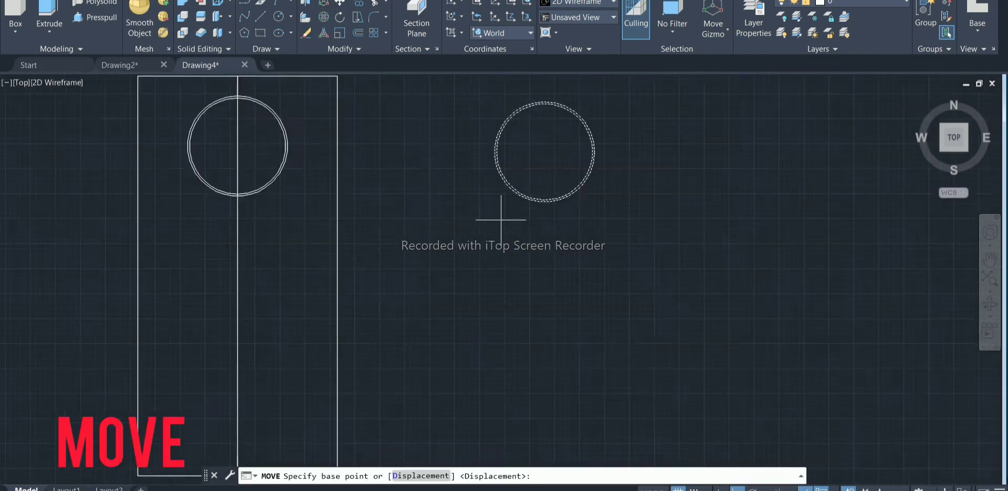
{"action": "scroll", "coordinate": [612, 173], "scroll_direction": "up", "scroll_amount": 4}
{"action": "left_click", "coordinate": [612, 173]}
{"action": "scroll", "coordinate": [406, 322], "scroll_direction": "down", "scroll_amount": 5}
{"action": "scroll", "coordinate": [338, 372], "scroll_direction": "up", "scroll_amount": 2}
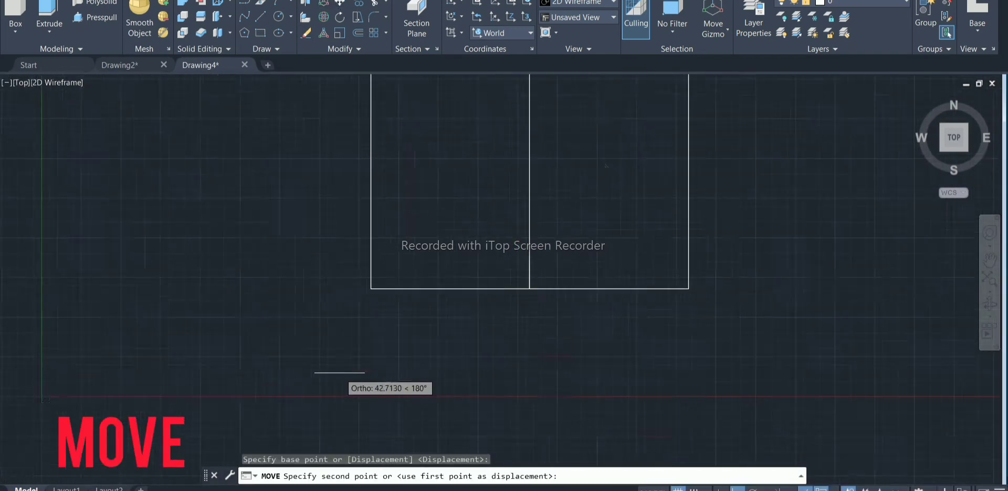
{"action": "scroll", "coordinate": [597, 209], "scroll_direction": "up", "scroll_amount": 2}
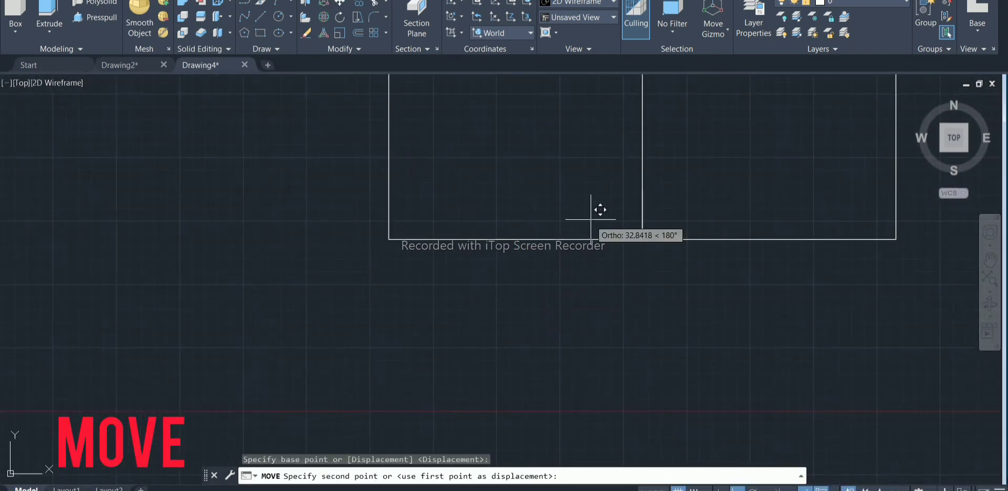
{"action": "left_click", "coordinate": [641, 190]}
{"action": "scroll", "coordinate": [642, 190], "scroll_direction": "down", "scroll_amount": 4}
{"action": "scroll", "coordinate": [656, 178], "scroll_direction": "down", "scroll_amount": 2}
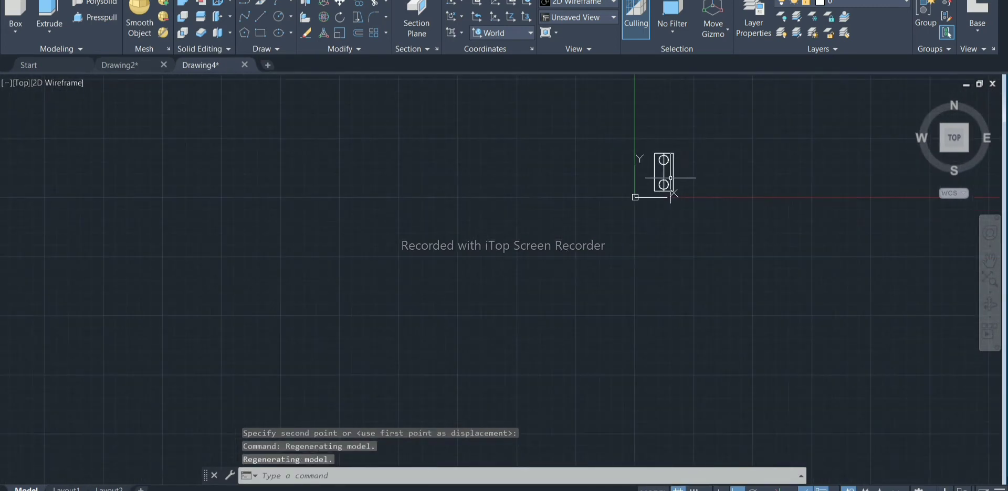
{"action": "scroll", "coordinate": [683, 168], "scroll_direction": "up", "scroll_amount": 2}
{"action": "scroll", "coordinate": [693, 153], "scroll_direction": "up", "scroll_amount": 1}
{"action": "key", "text": "Escape"}
{"action": "scroll", "coordinate": [607, 194], "scroll_direction": "up", "scroll_amount": 4}
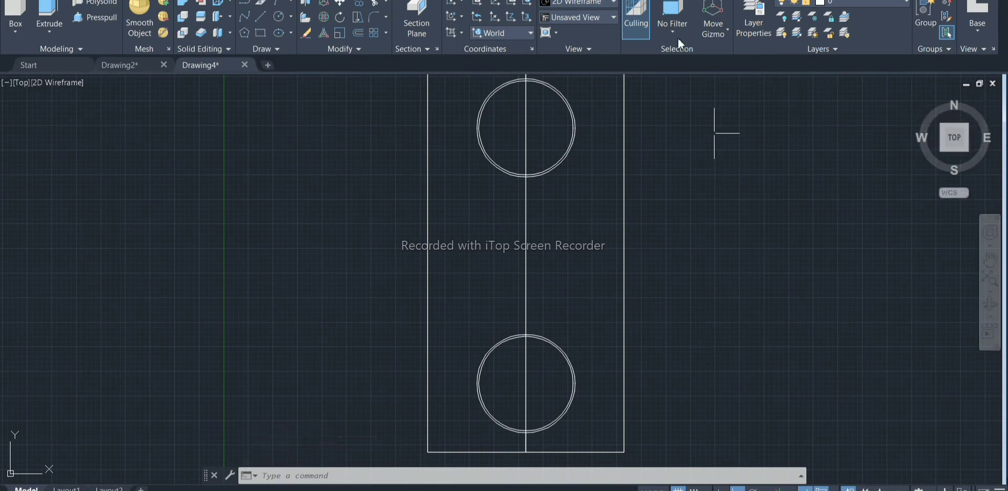
Step: Draw a horizontal midline from the left-edge midpoint to the right-edge midpoint
{"action": "left_click", "coordinate": [260, 21]}
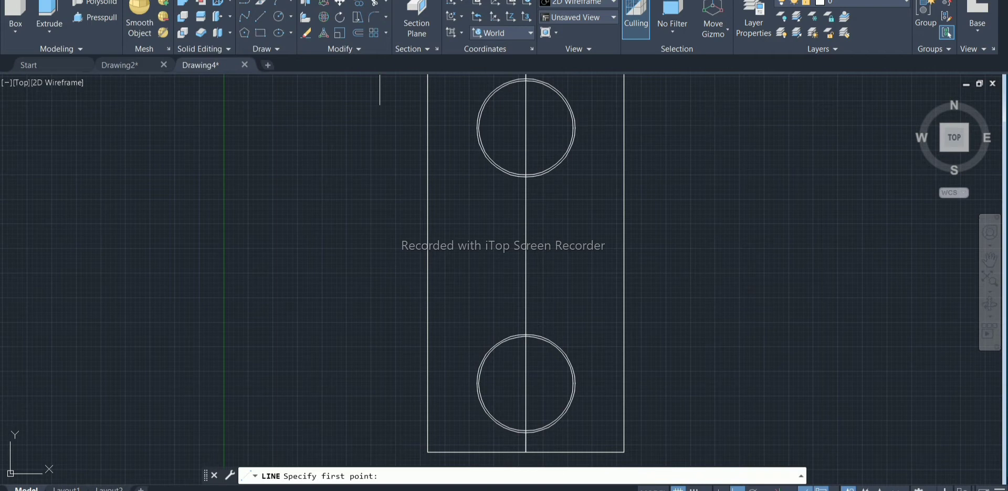
{"action": "left_click", "coordinate": [427, 256]}
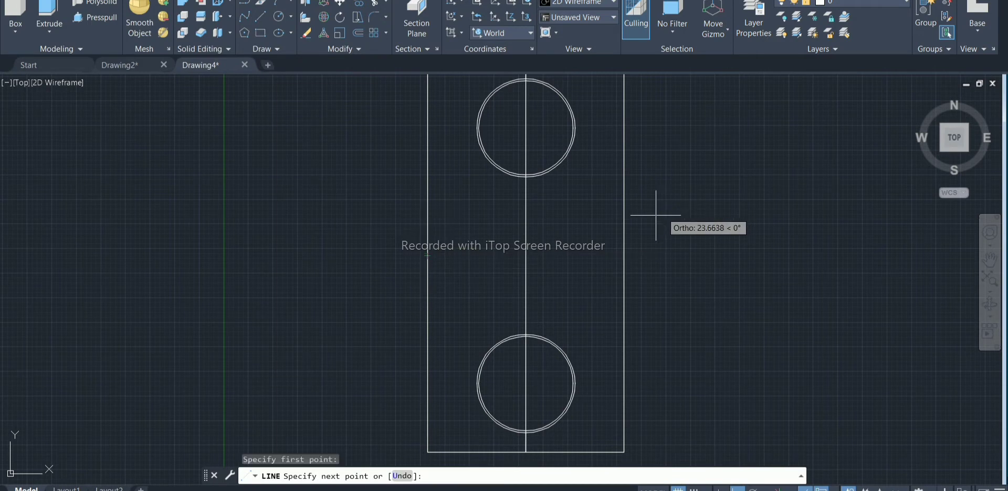
{"action": "left_click", "coordinate": [624, 256]}
{"action": "key", "text": "Return"}
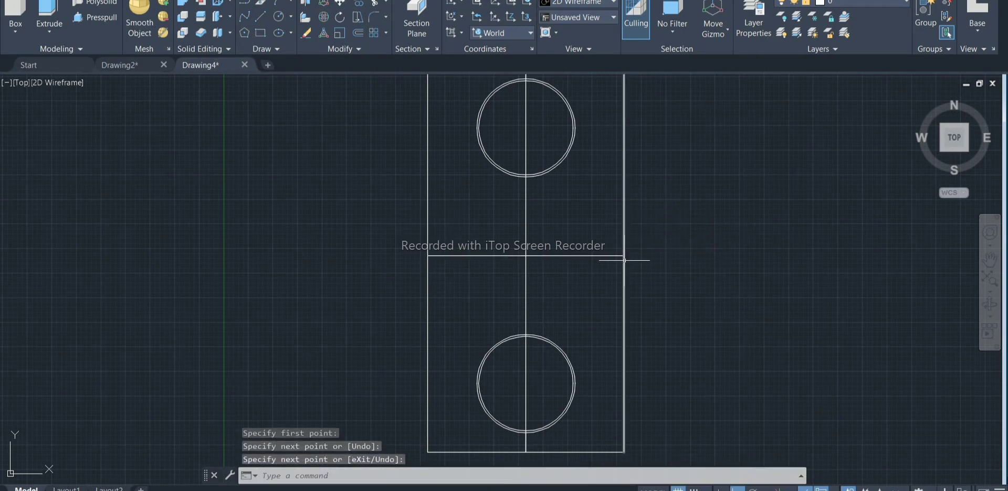
{"action": "key", "text": "Return"}
Step: Draw a 2 by 10 rectangle straddling the midline using segments 2, 5, 2, 10, 2, 5
{"action": "left_click", "coordinate": [614, 256]}
{"action": "type", "text": "2"}
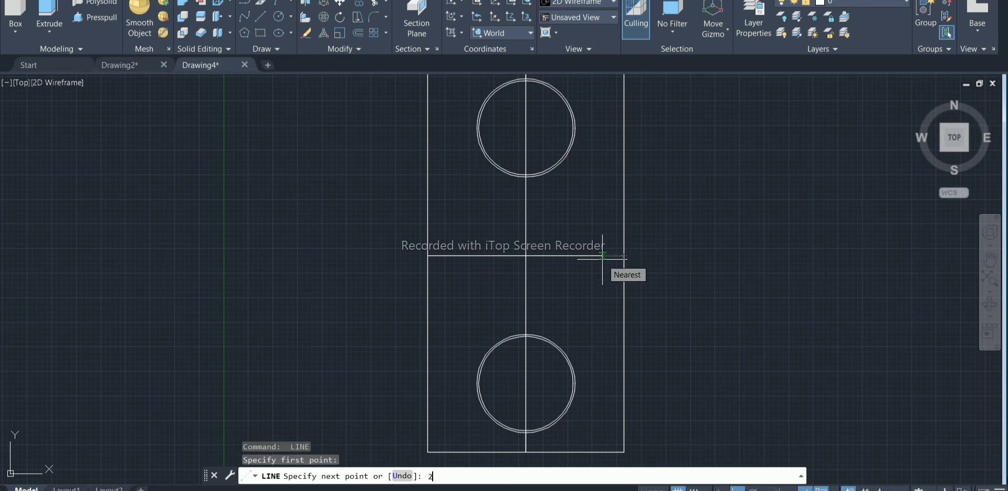
{"action": "key", "text": "Return"}
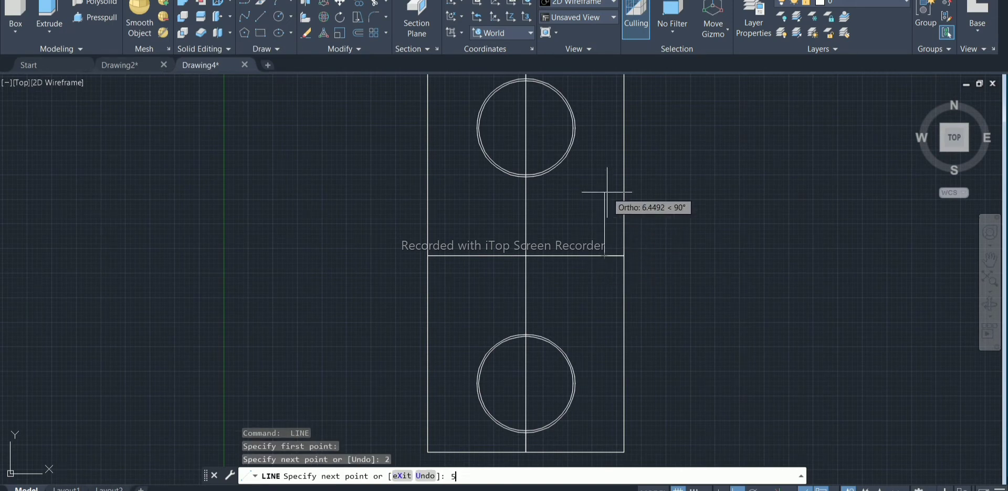
{"action": "key", "text": "Return"}
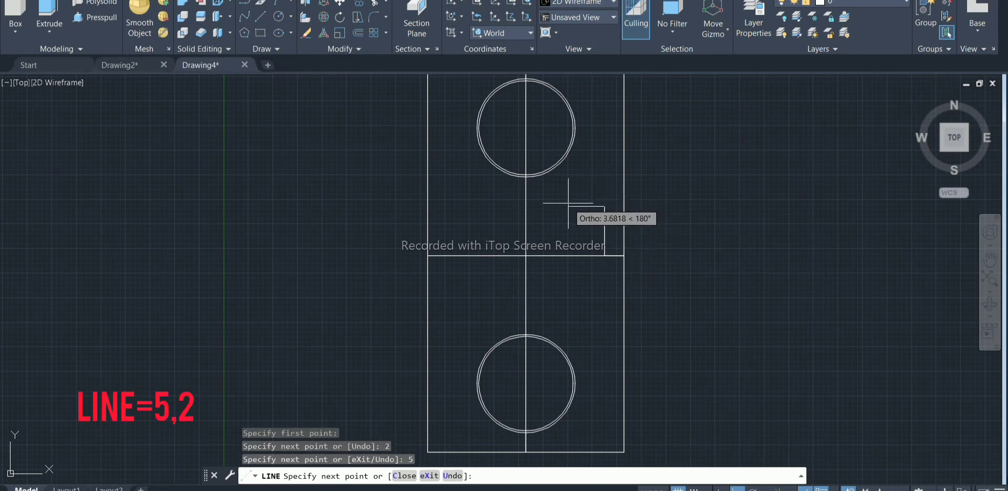
{"action": "type", "text": "2"}
{"action": "key", "text": "Return"}
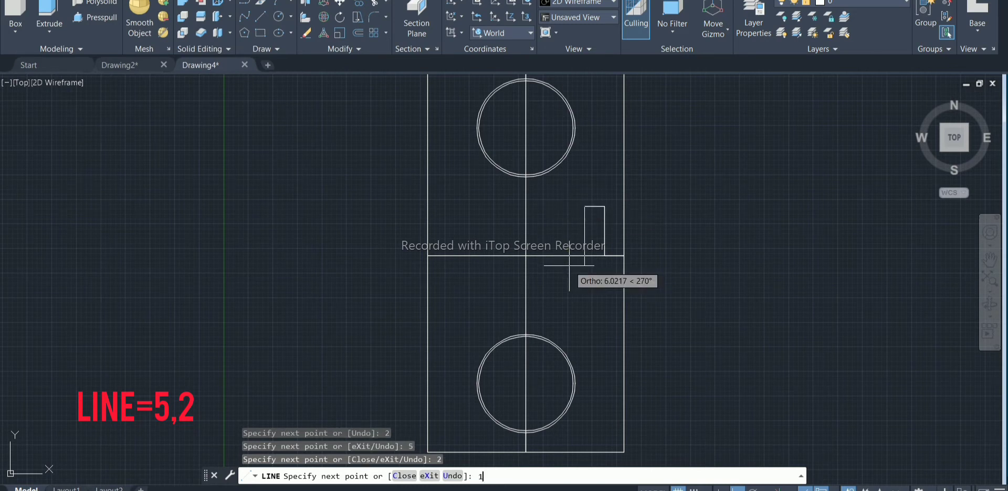
{"action": "type", "text": "0"}
{"action": "key", "text": "Return"}
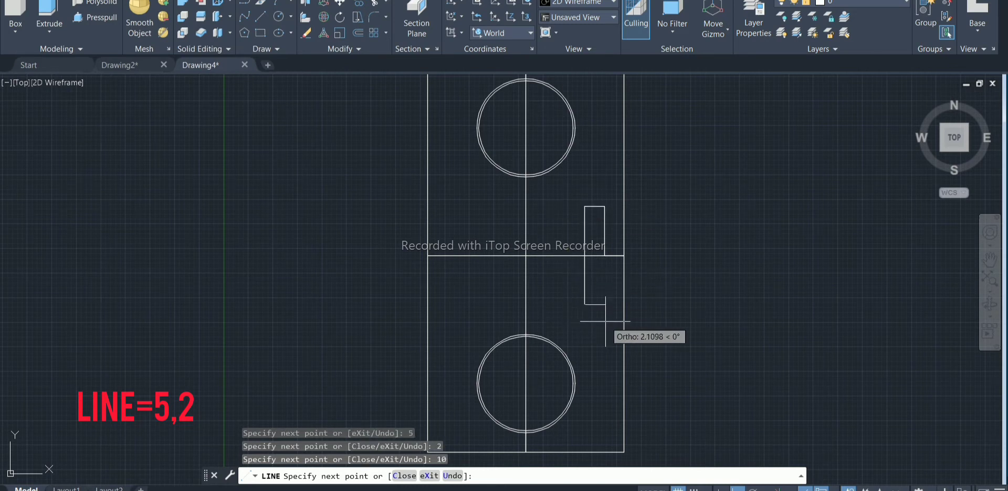
{"action": "type", "text": "2"}
{"action": "key", "text": "Return"}
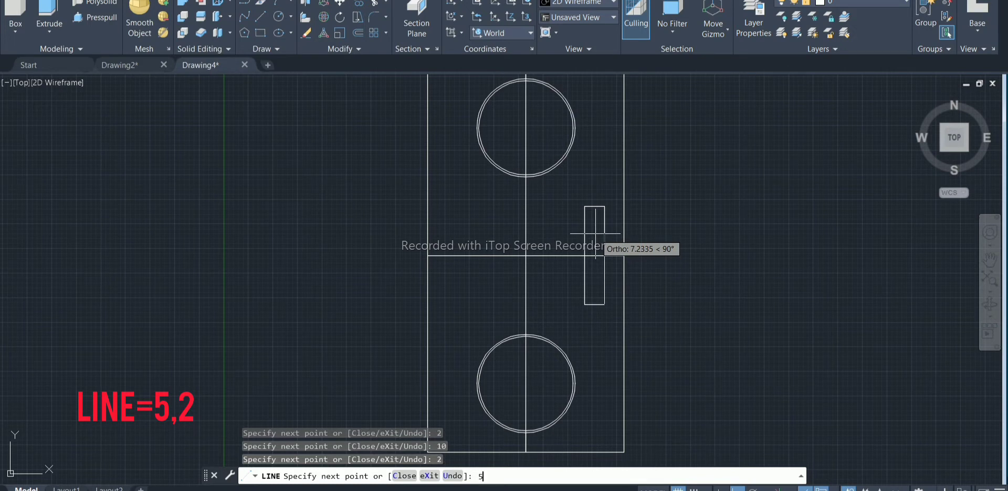
{"action": "key", "text": "Return"}
{"action": "key", "text": "Return"}
Step: Join the small rectangle's four lines into one polyline with JO
{"action": "left_click", "coordinate": [603, 326]}
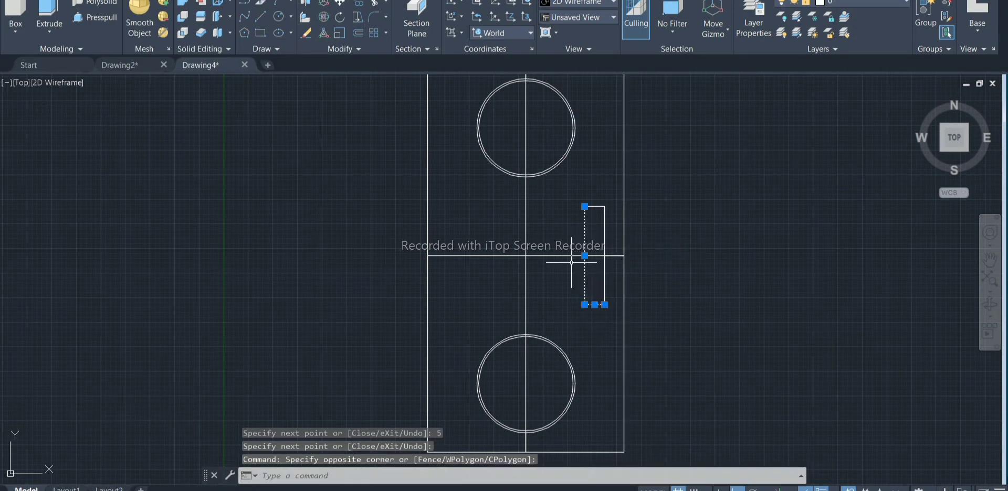
{"action": "left_click", "coordinate": [620, 179]}
{"action": "left_click", "coordinate": [575, 236]}
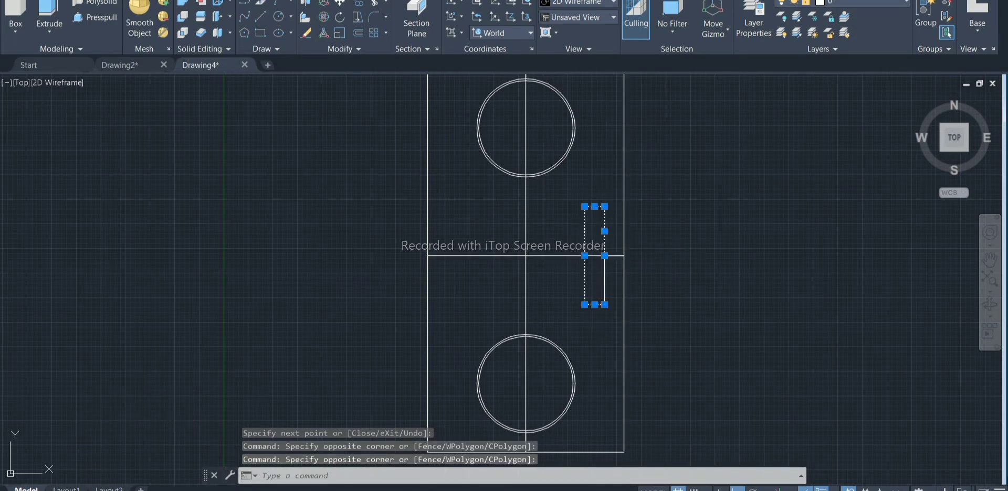
{"action": "left_click", "coordinate": [611, 283]}
{"action": "left_click", "coordinate": [571, 284]}
{"action": "type", "text": "j"}
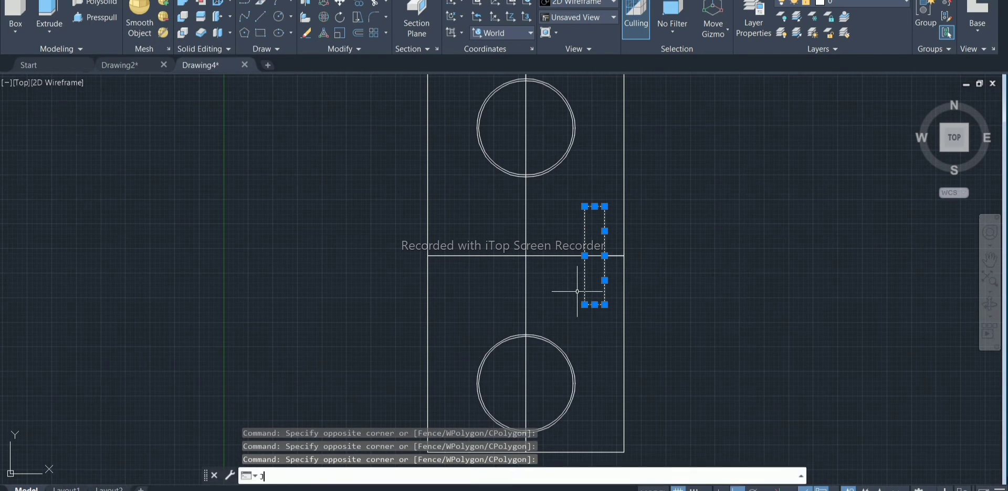
{"action": "type", "text": "o"}
{"action": "key", "text": "Return"}
Step: Fillet the whole slot polyline at radius 1
{"action": "type", "text": "fill"}
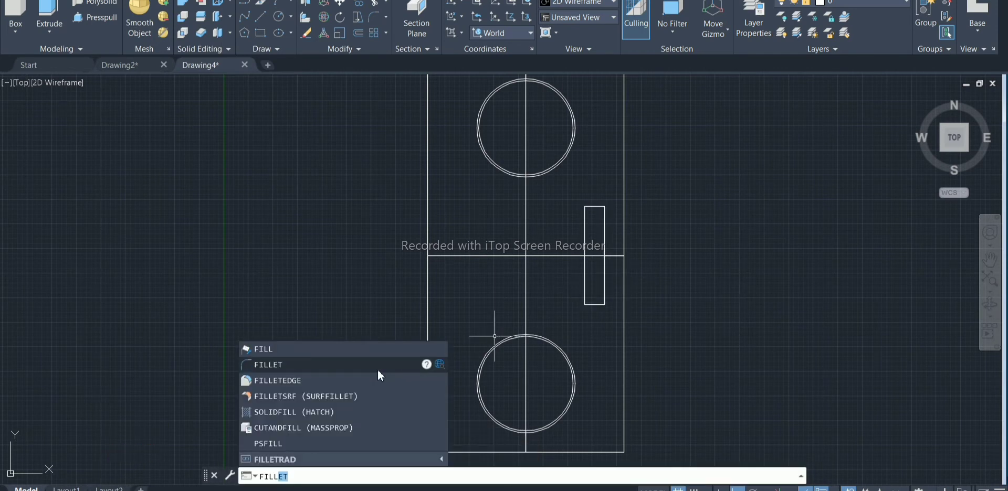
{"action": "left_click", "coordinate": [377, 368]}
{"action": "type", "text": "p"}
{"action": "key", "text": "Return"}
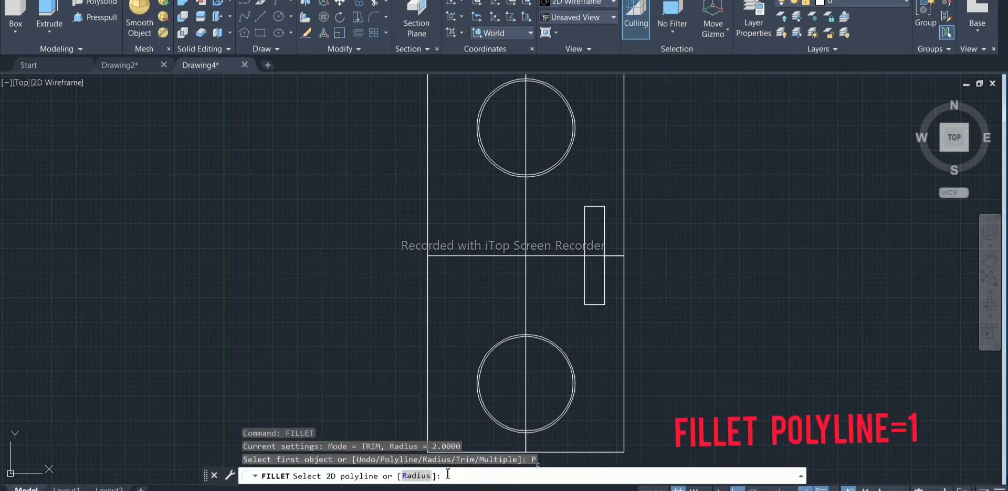
{"action": "left_click", "coordinate": [418, 476]}
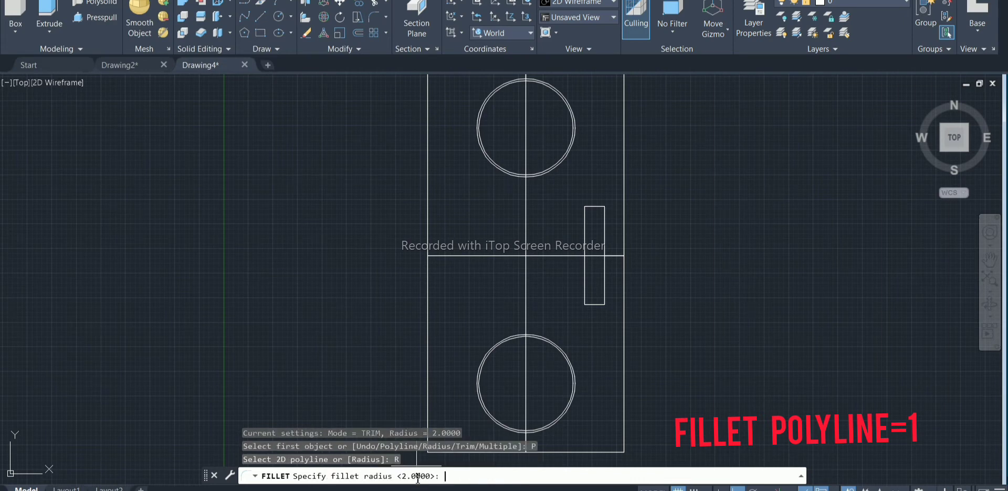
{"action": "type", "text": "1"}
{"action": "key", "text": "Return"}
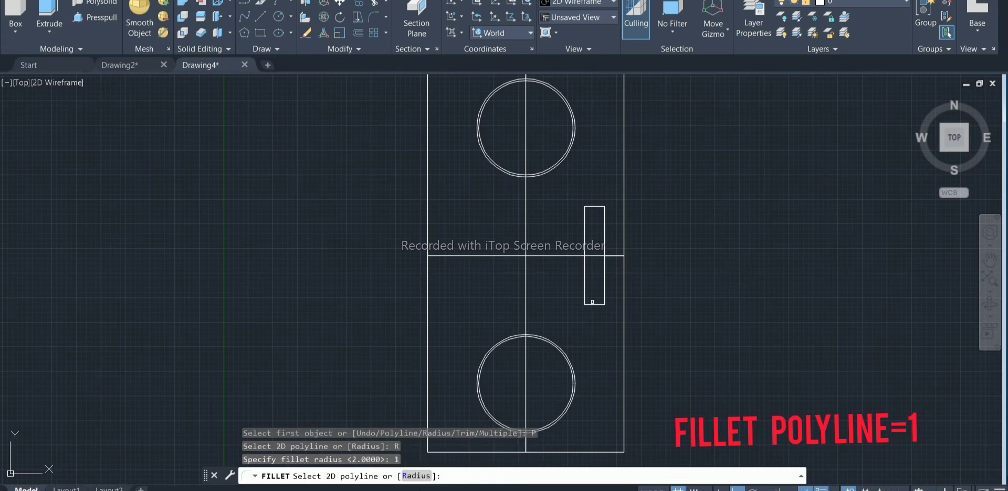
{"action": "left_click", "coordinate": [592, 302]}
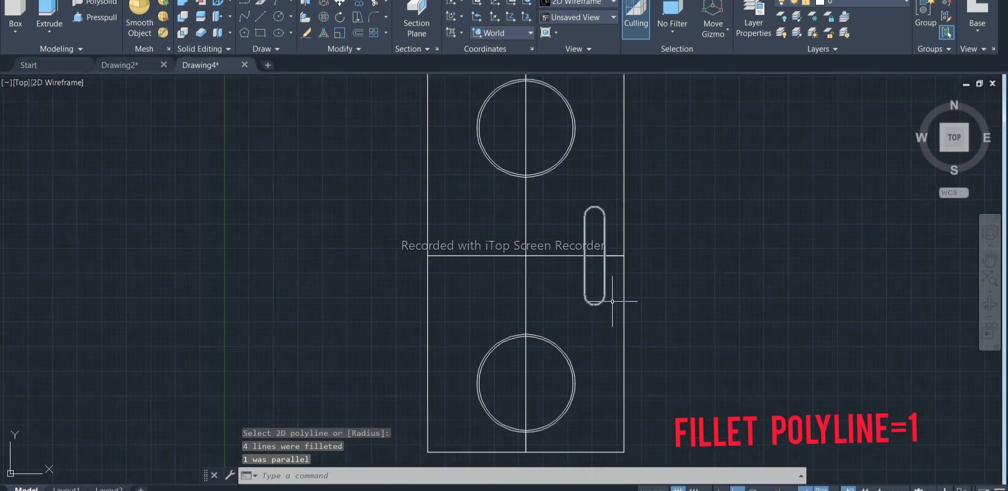
{"action": "scroll", "coordinate": [613, 301], "scroll_direction": "down", "scroll_amount": 2}
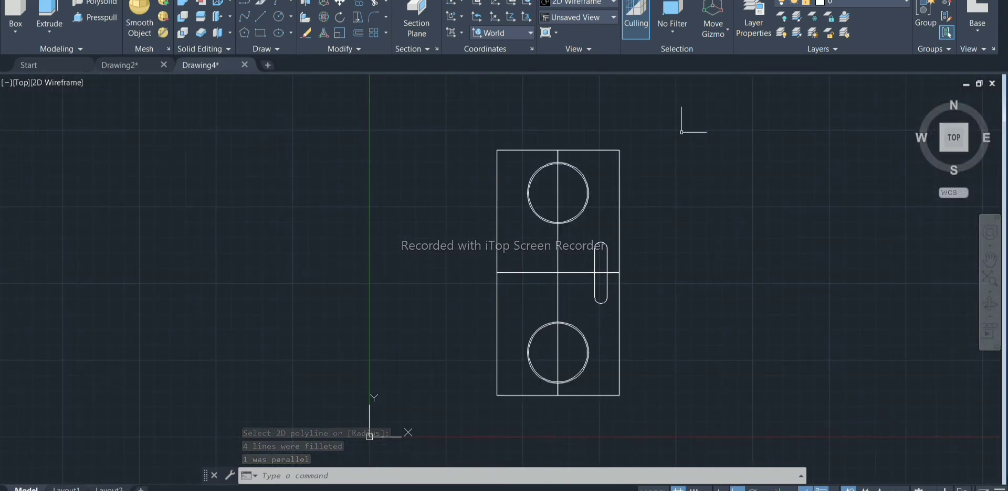
Step: Draw a small hole circle near the board's top-right corner
{"action": "left_click", "coordinate": [279, 16]}
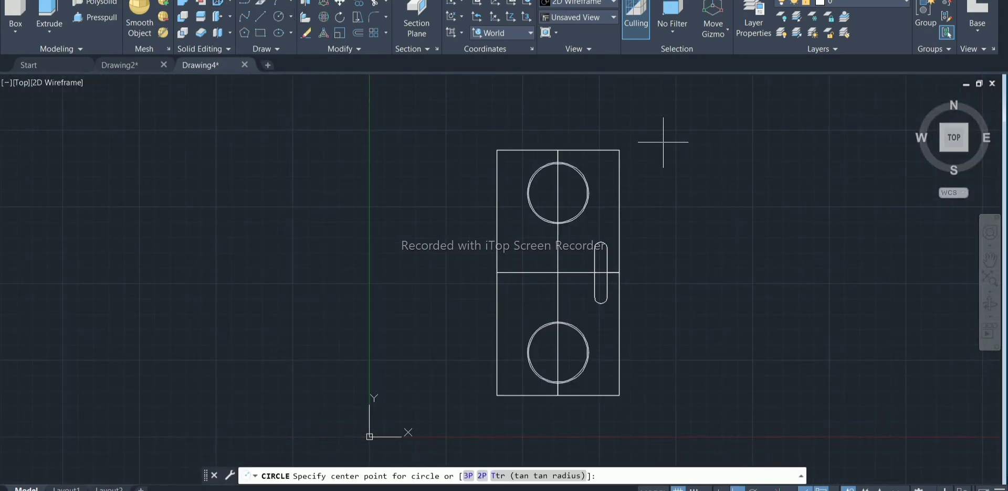
{"action": "left_click", "coordinate": [607, 158]}
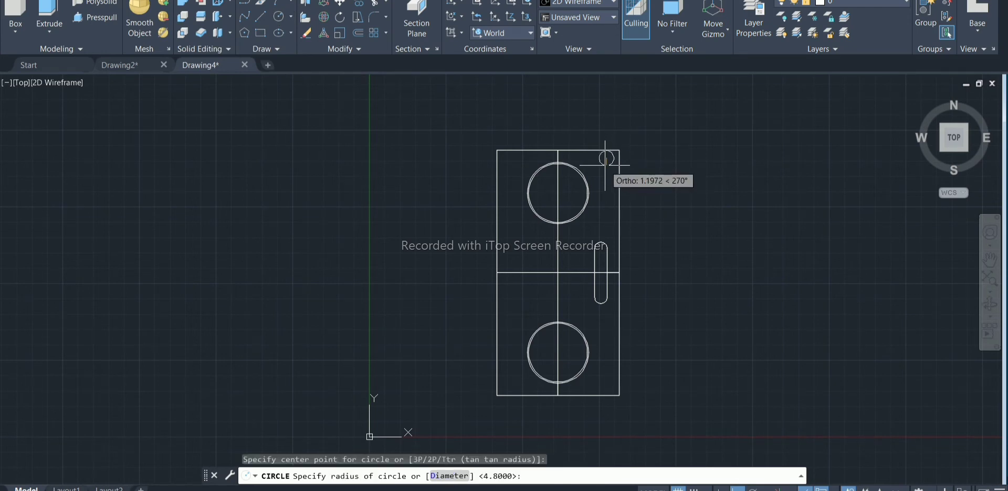
{"action": "left_click", "coordinate": [605, 164]}
{"action": "scroll", "coordinate": [609, 147], "scroll_direction": "up", "scroll_amount": 2}
Step: Move the small circle slightly lower from its centre with object snap off
{"action": "left_click_drag", "start_coordinate": [580, 141], "coordinate": [623, 210]}
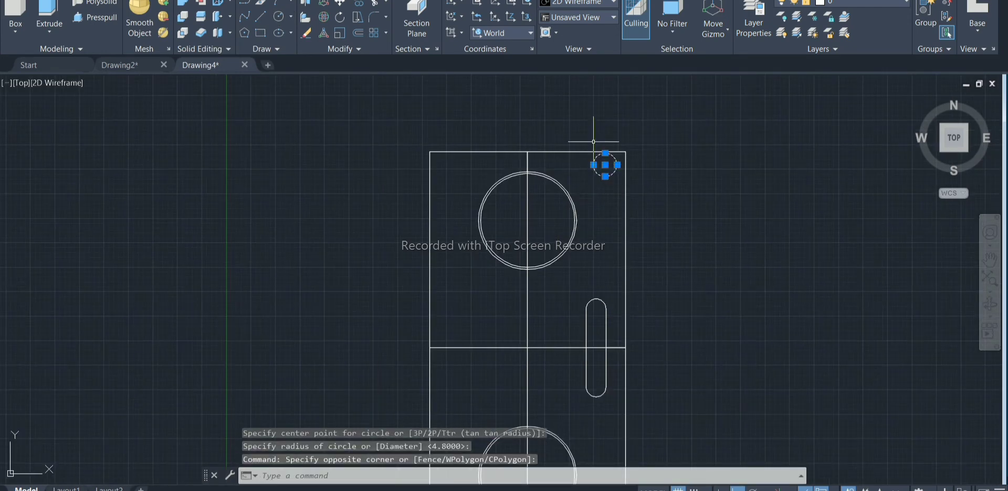
{"action": "left_click", "coordinate": [338, 4]}
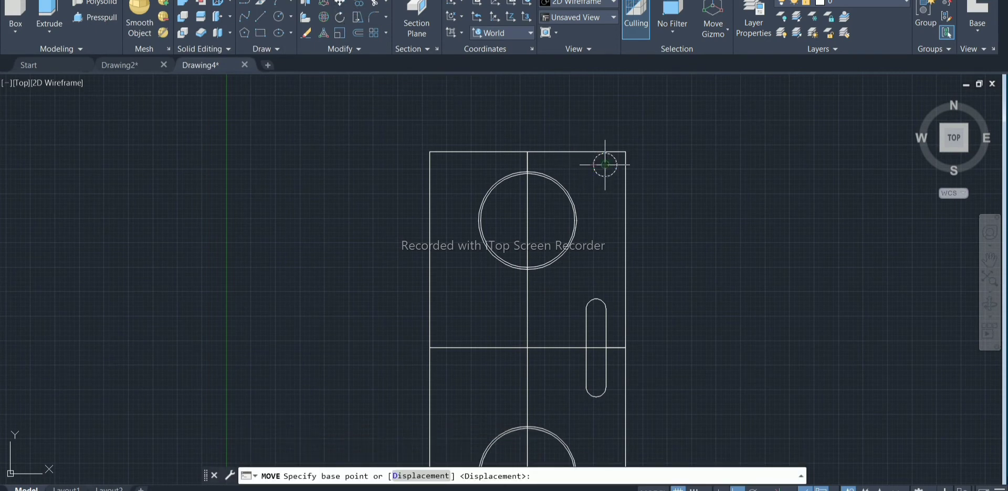
{"action": "left_click", "coordinate": [605, 165]}
{"action": "key", "text": "Escape"}
{"action": "left_click", "coordinate": [608, 180]}
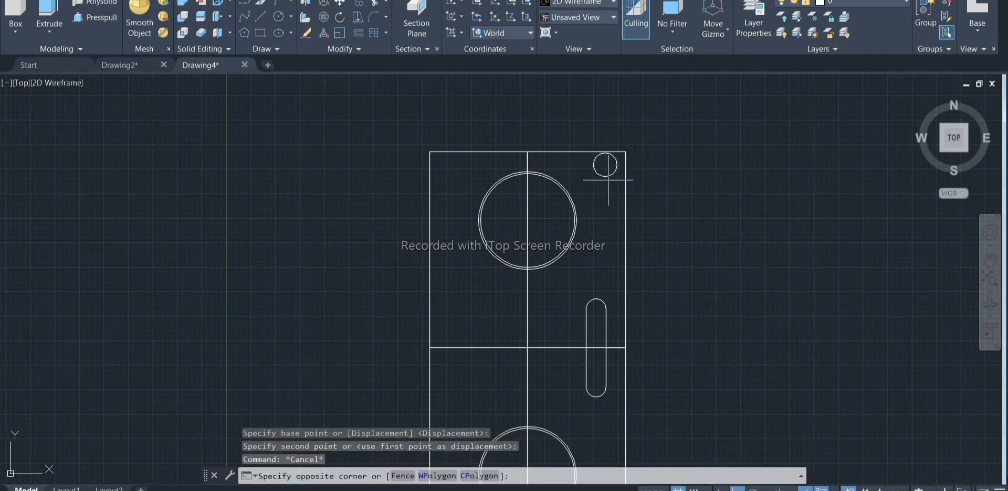
{"action": "left_click", "coordinate": [589, 157]}
{"action": "left_click", "coordinate": [338, 4]}
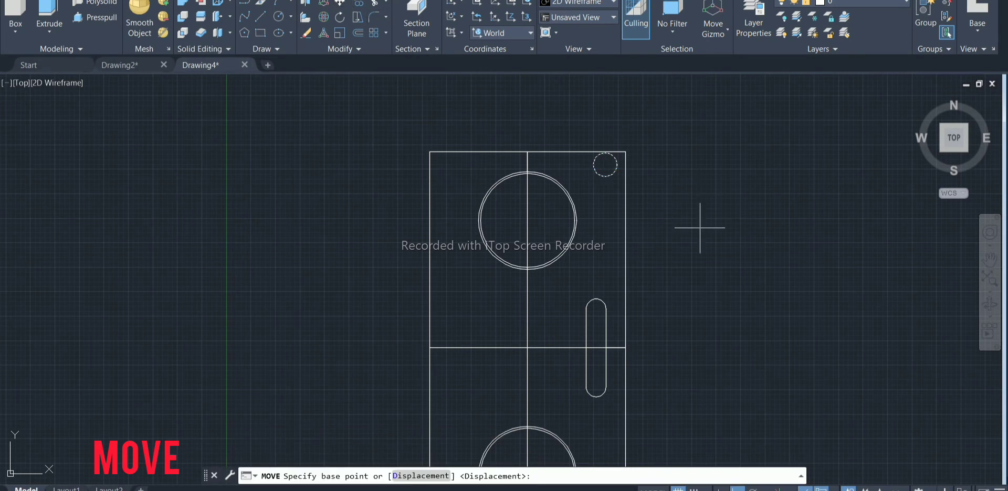
{"action": "left_click", "coordinate": [605, 165]}
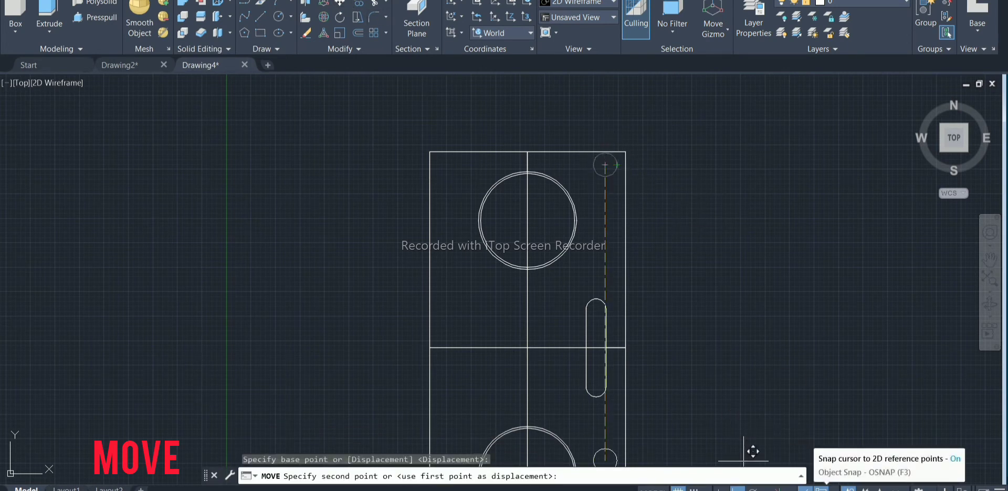
{"action": "left_click", "coordinate": [804, 489]}
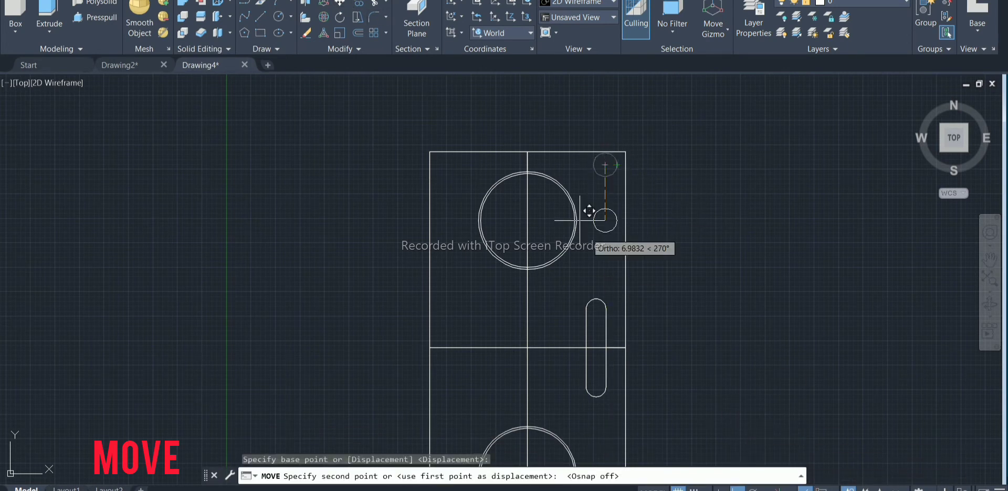
{"action": "left_click", "coordinate": [605, 172]}
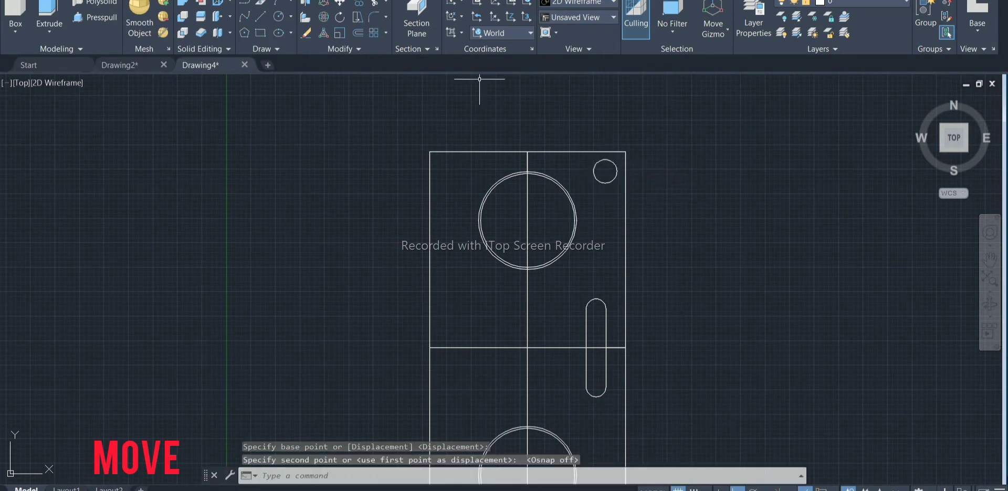
{"action": "left_click", "coordinate": [366, 4]}
Step: Copy the small circle from its centre into the bottom-right corner
{"action": "left_click", "coordinate": [594, 172]}
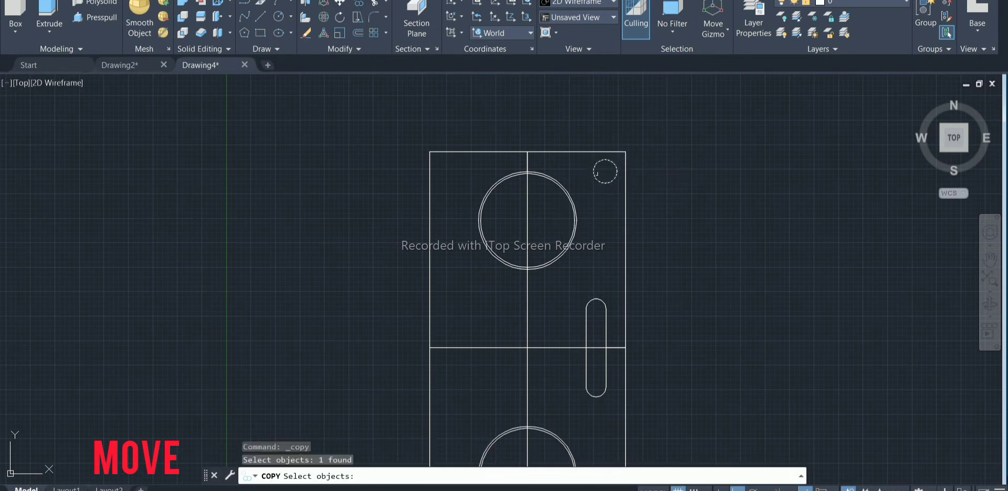
{"action": "key", "text": "Return"}
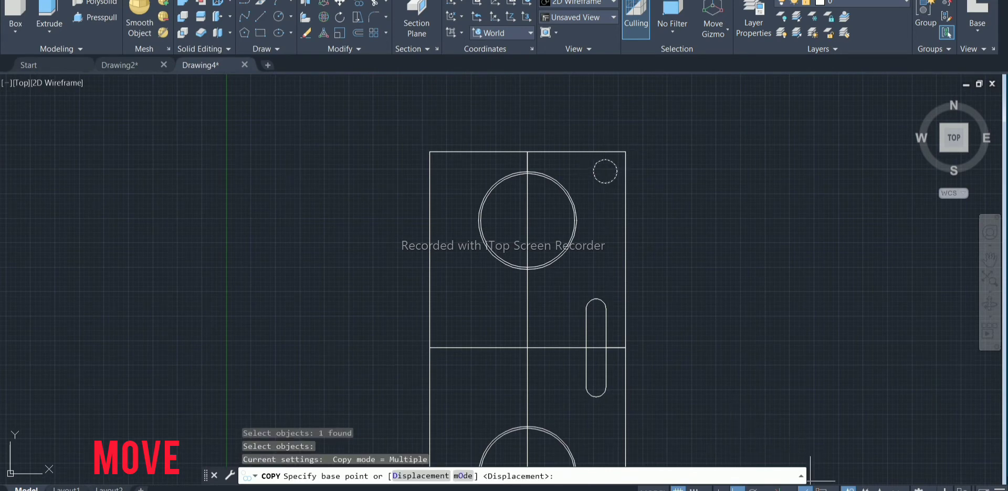
{"action": "key", "text": "F3"}
{"action": "left_click", "coordinate": [605, 172]}
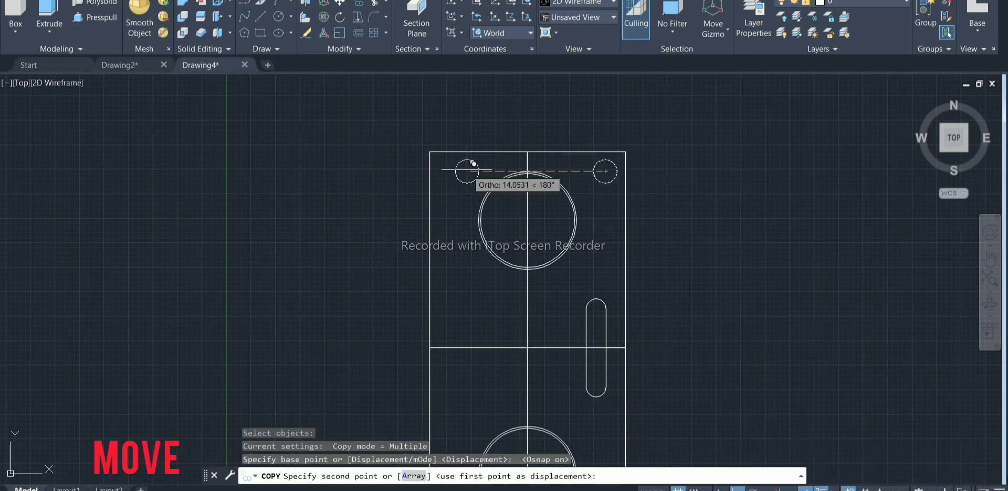
{"action": "scroll", "coordinate": [473, 157], "scroll_direction": "down", "scroll_amount": 2}
{"action": "scroll", "coordinate": [529, 304], "scroll_direction": "up", "scroll_amount": 2}
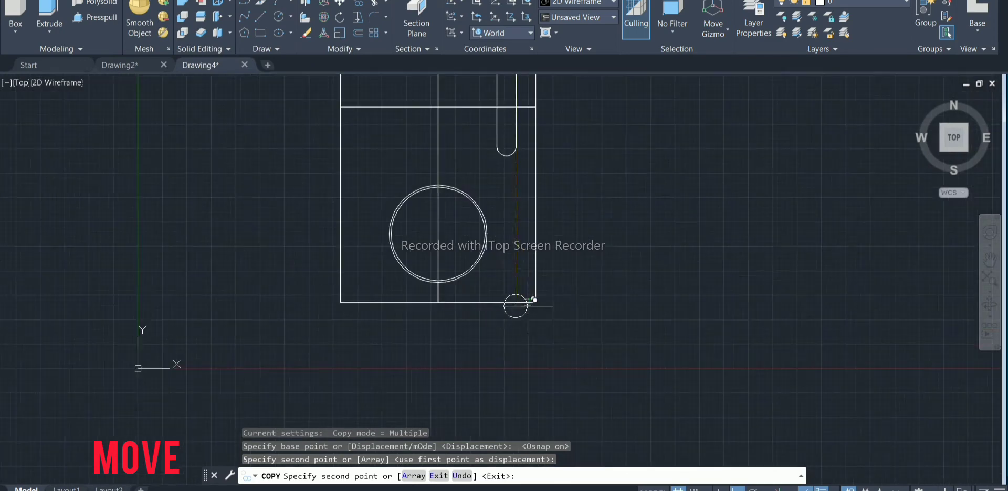
{"action": "left_click", "coordinate": [527, 282]}
{"action": "key", "text": "Return"}
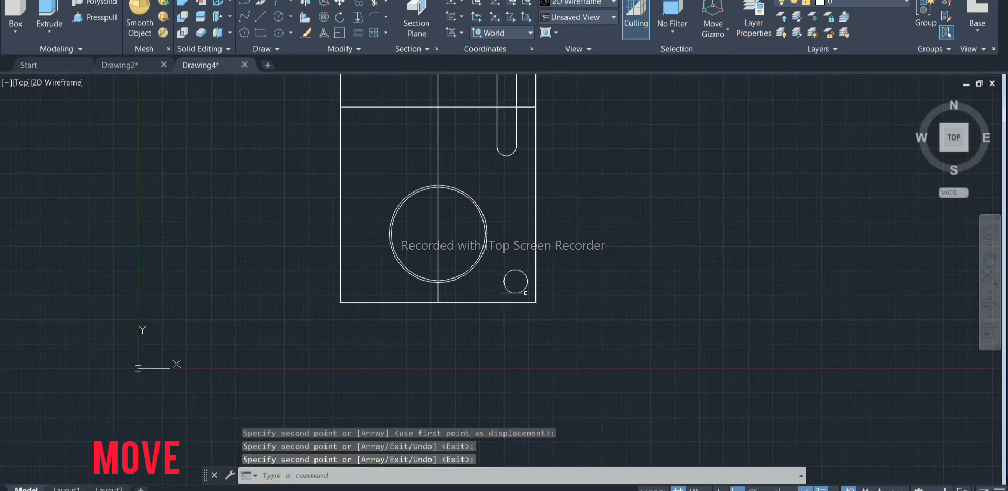
Step: Copy the bottom-right circle into the top-left and bottom-left corners
{"action": "left_click", "coordinate": [527, 294]}
{"action": "left_click", "coordinate": [503, 271]}
{"action": "left_click", "coordinate": [356, 3]}
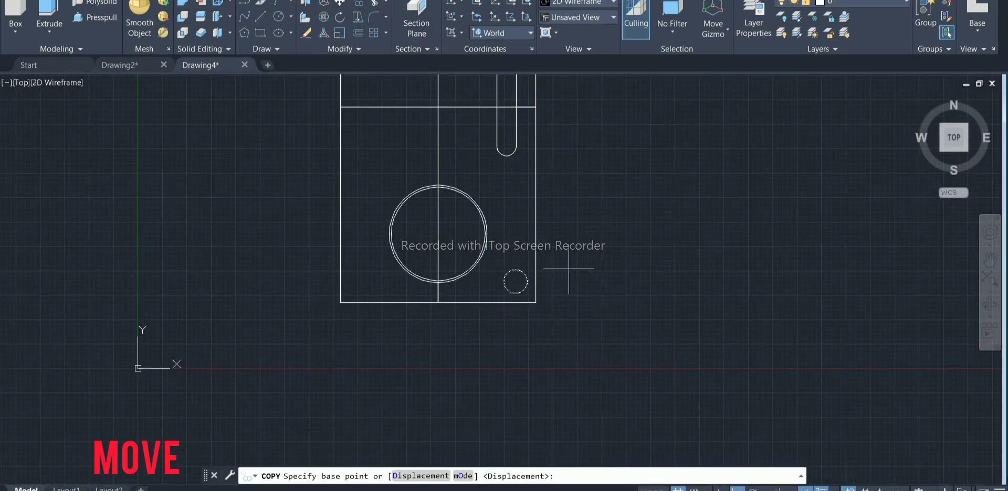
{"action": "left_click", "coordinate": [516, 281]}
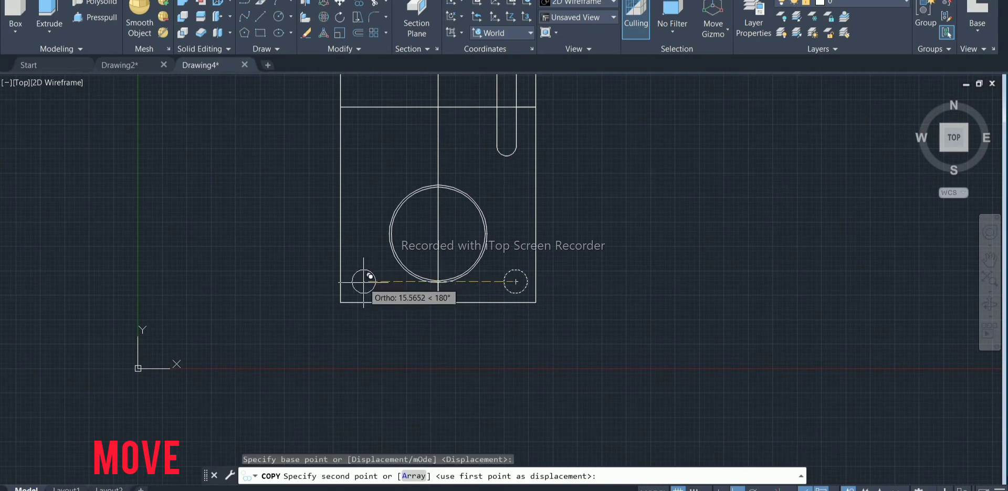
{"action": "scroll", "coordinate": [363, 282], "scroll_direction": "down", "scroll_amount": 3}
{"action": "scroll", "coordinate": [373, 252], "scroll_direction": "up", "scroll_amount": 1}
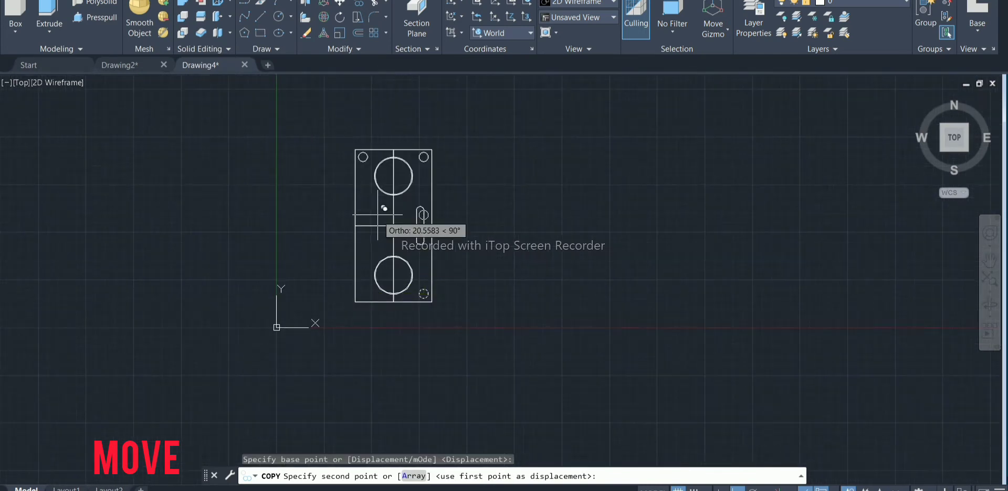
{"action": "left_click", "coordinate": [363, 157]}
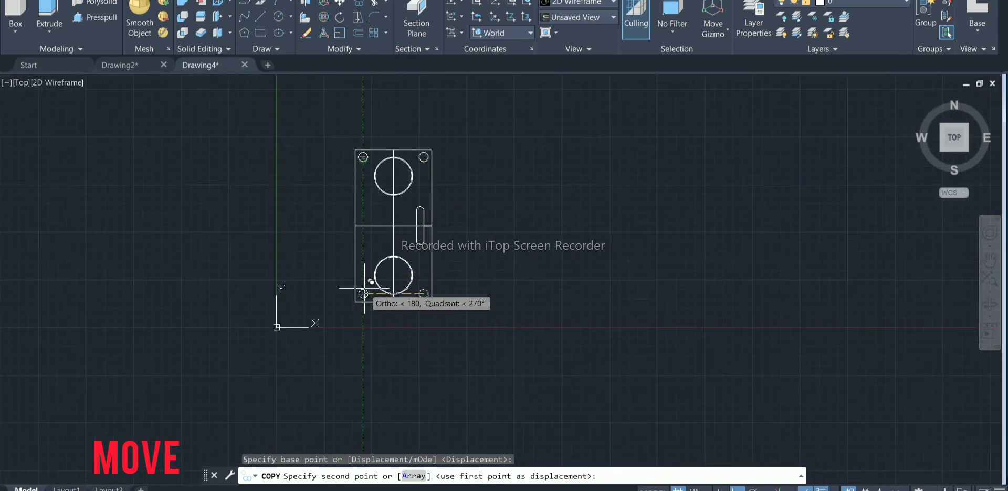
{"action": "left_click", "coordinate": [366, 293]}
{"action": "key", "text": "Escape"}
{"action": "key", "text": "Escape"}
{"action": "key", "text": "Escape"}
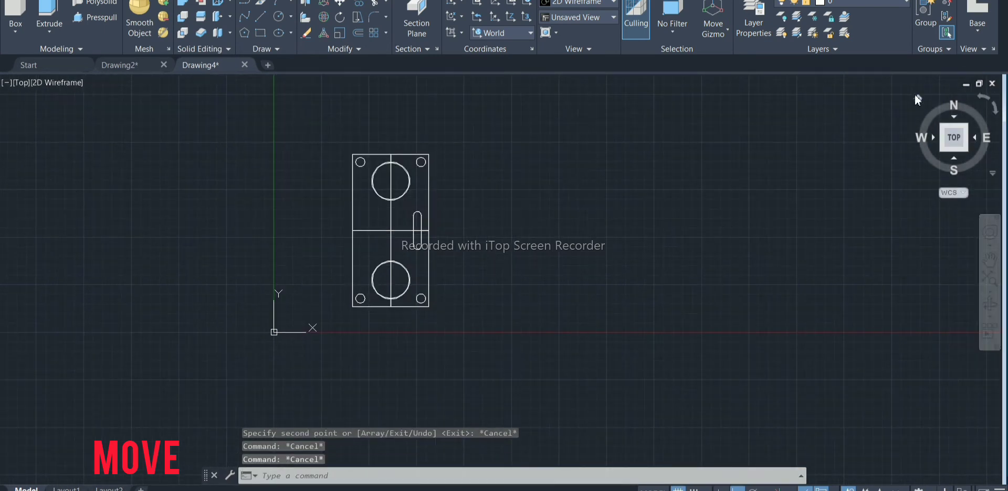
Step: Switch the board to the isometric Home view
{"action": "left_click", "coordinate": [918, 99]}
{"action": "left_click", "coordinate": [50, 15]}
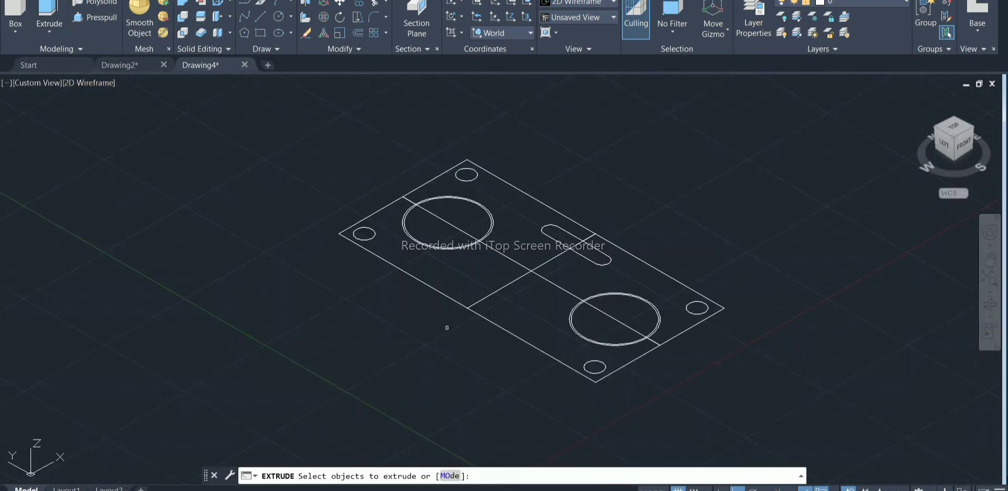
{"action": "key", "text": "Escape"}
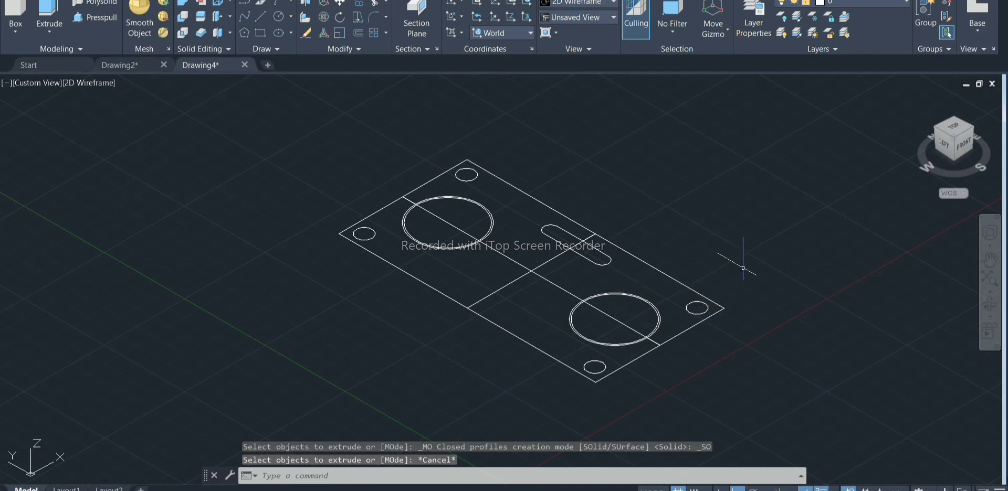
Step: Join all the board's line segments into polylines with J
{"action": "type", "text": "j"}
{"action": "key", "text": "Return"}
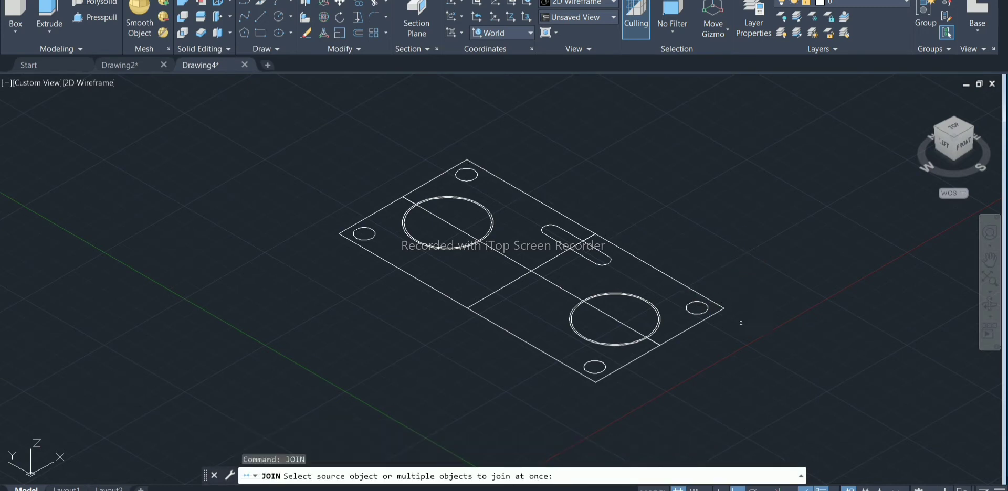
{"action": "left_click", "coordinate": [749, 443]}
{"action": "left_click", "coordinate": [305, 155]}
{"action": "key", "text": "Return"}
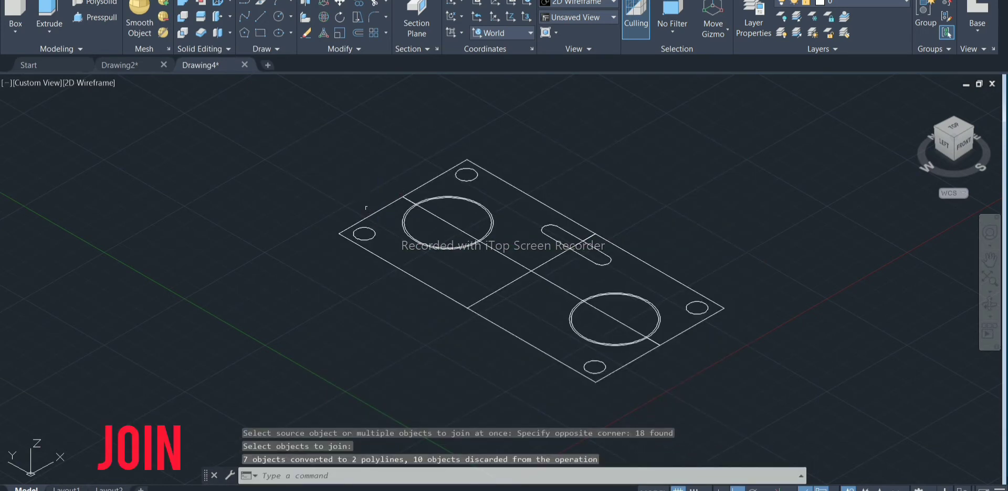
{"action": "left_click", "coordinate": [48, 11]}
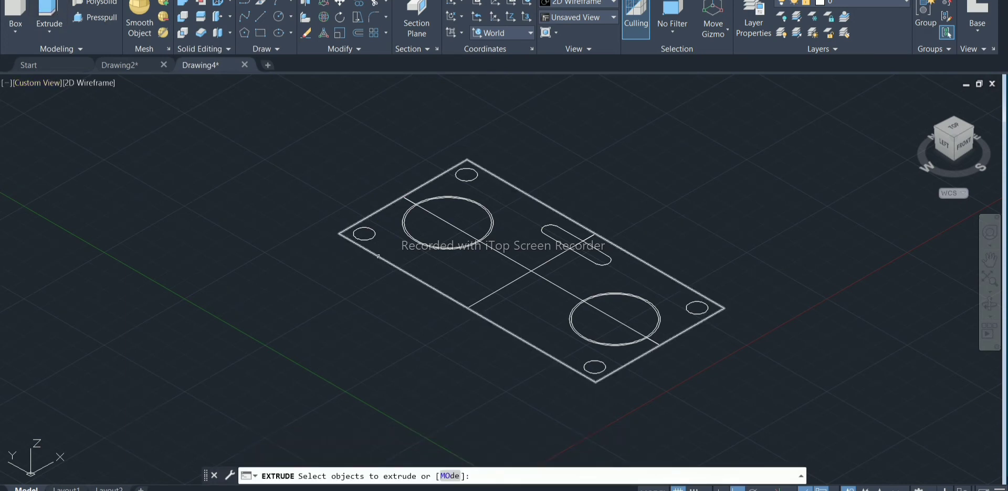
Step: Extrude the board's outer outline into a solid slab
{"action": "left_click", "coordinate": [378, 257]}
{"action": "key", "text": "Return"}
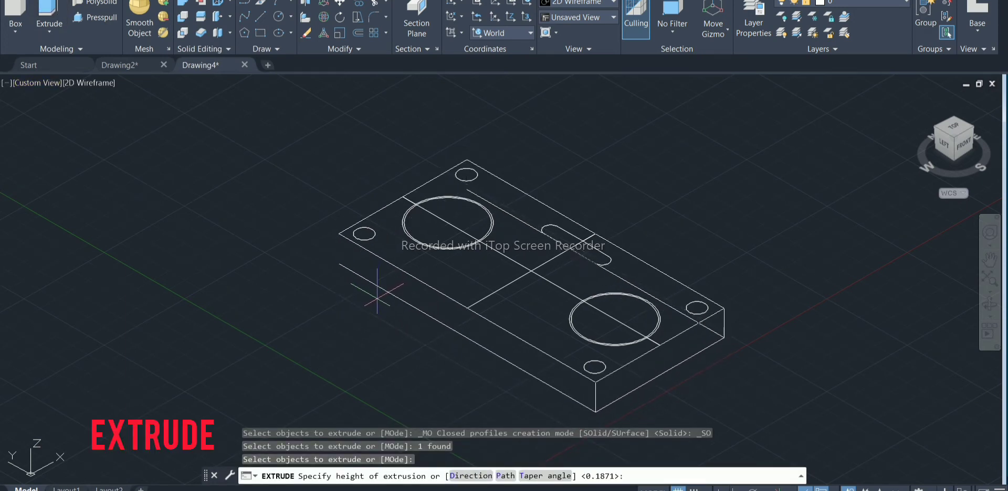
{"action": "left_click", "coordinate": [377, 291]}
Step: Extrude the four corner hole circles 0.2 units into short cylinders
{"action": "left_click", "coordinate": [48, 16]}
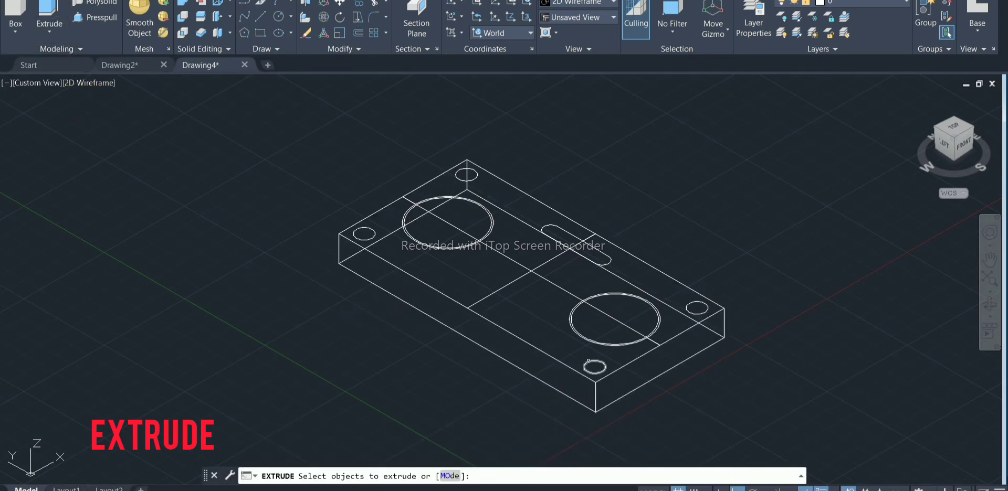
{"action": "left_click", "coordinate": [603, 371]}
{"action": "left_click", "coordinate": [690, 312]}
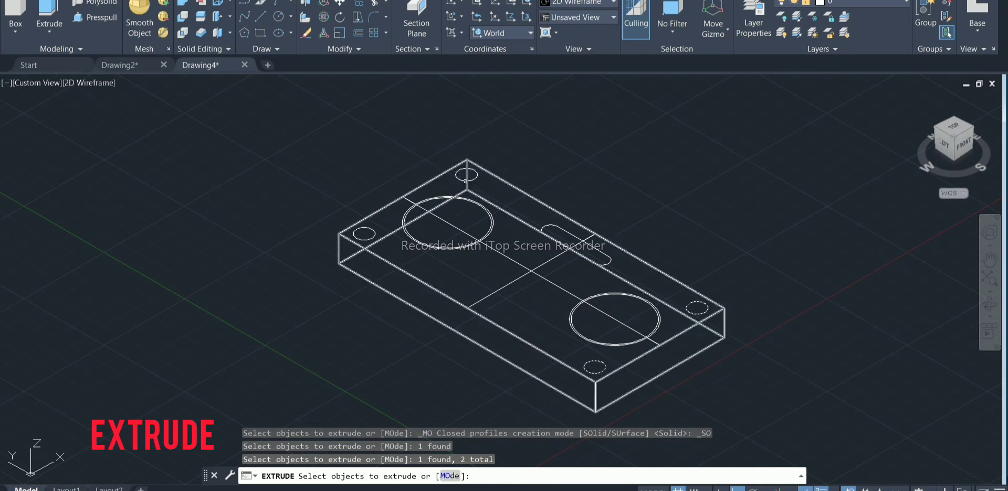
{"action": "left_click", "coordinate": [457, 171]}
{"action": "left_click", "coordinate": [374, 229]}
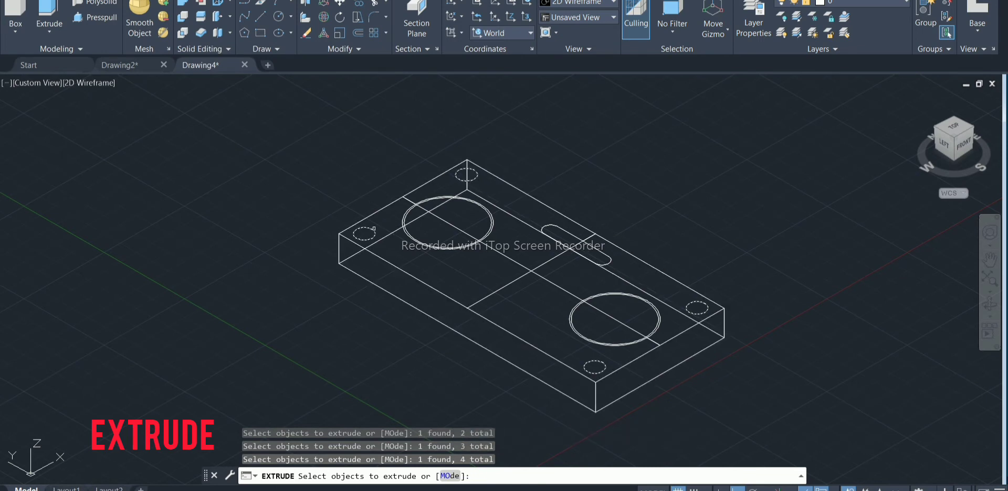
{"action": "key", "text": "Return"}
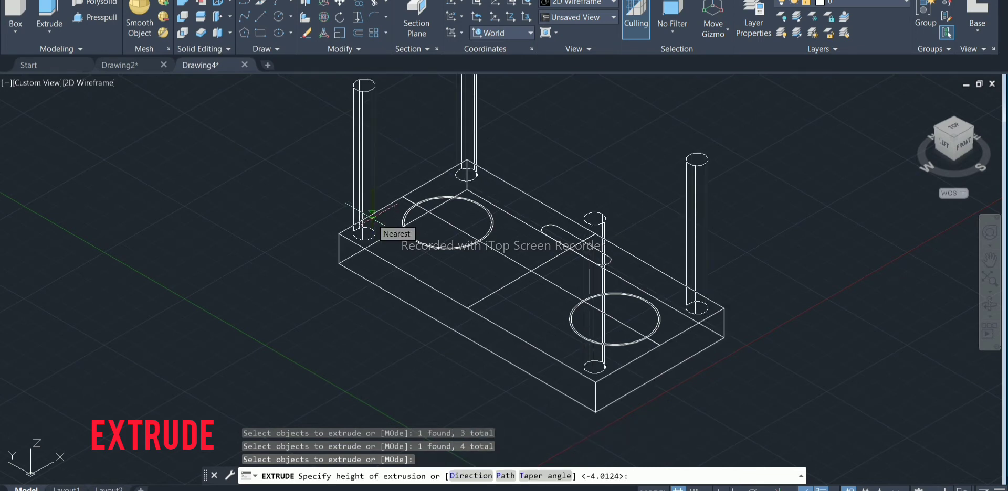
{"action": "type", "text": "0.2"}
{"action": "key", "text": "Return"}
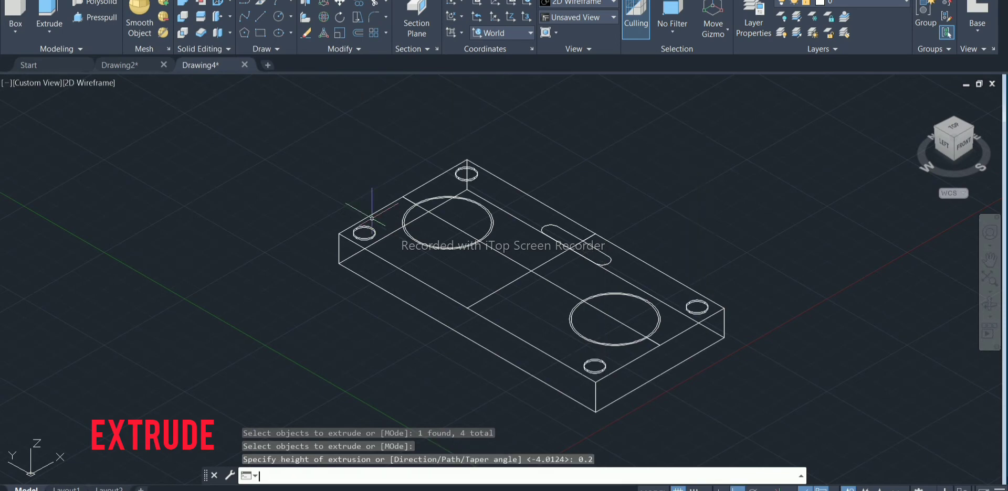
Step: Clear the stray selection, zoom in, and select the inner transducer circle
{"action": "left_click", "coordinate": [452, 271]}
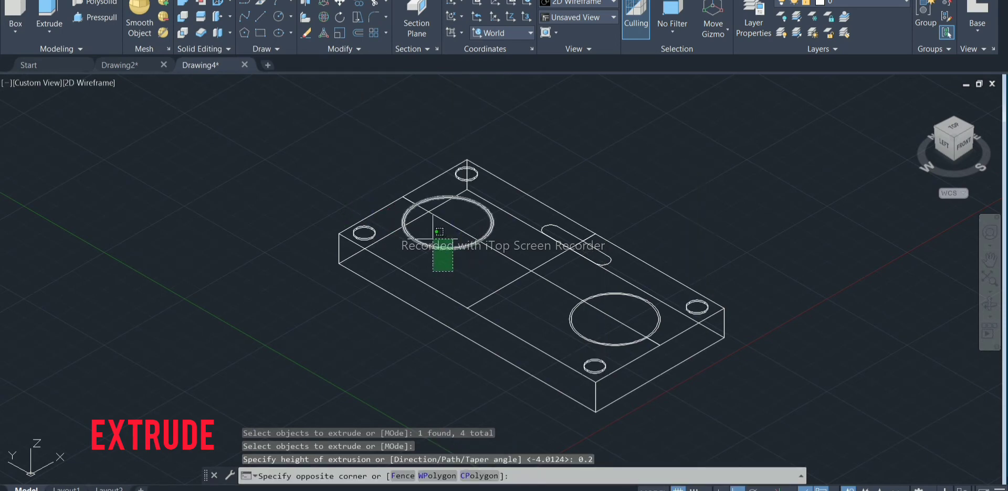
{"action": "key", "text": "Escape"}
{"action": "scroll", "coordinate": [446, 236], "scroll_direction": "up", "scroll_amount": 3}
{"action": "scroll", "coordinate": [447, 235], "scroll_direction": "up", "scroll_amount": 2}
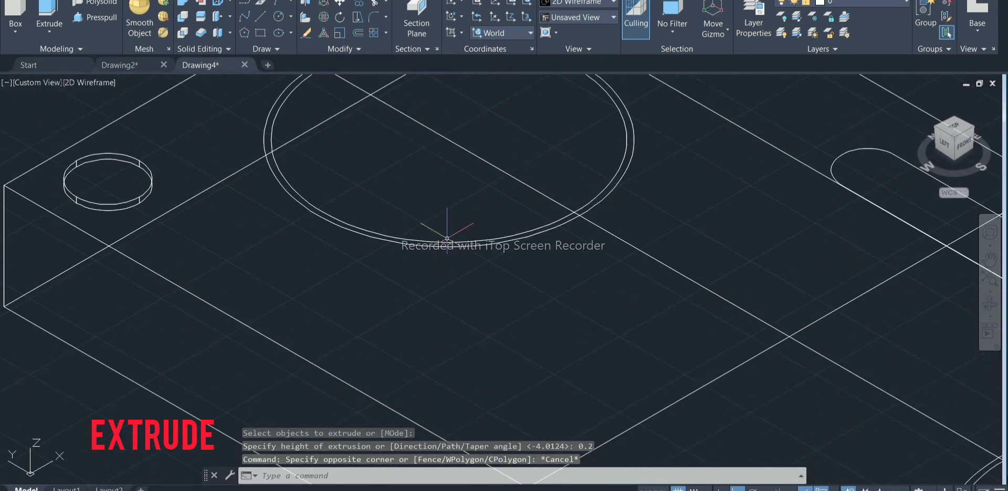
{"action": "left_click", "coordinate": [447, 239]}
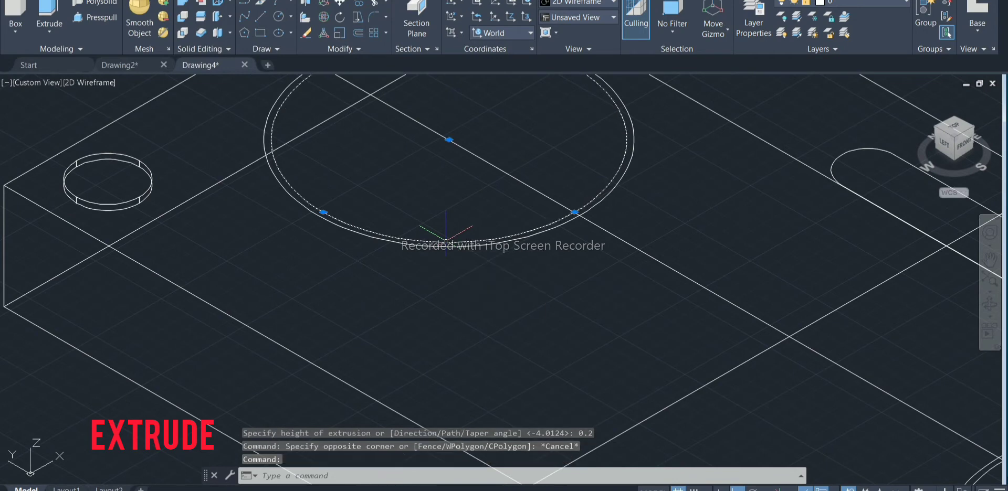
Step: Extrude the left transducer's circles to heights of 4.8 and 4.6
{"action": "left_click", "coordinate": [49, 17]}
{"action": "scroll", "coordinate": [434, 265], "scroll_direction": "down", "scroll_amount": 5}
{"action": "scroll", "coordinate": [465, 255], "scroll_direction": "up", "scroll_amount": 2}
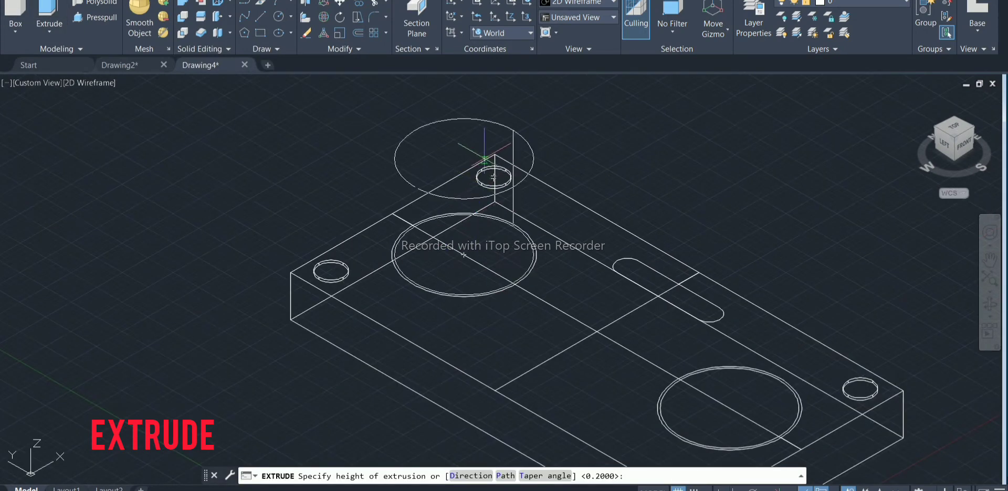
{"action": "type", "text": "4.8"}
{"action": "key", "text": "Return"}
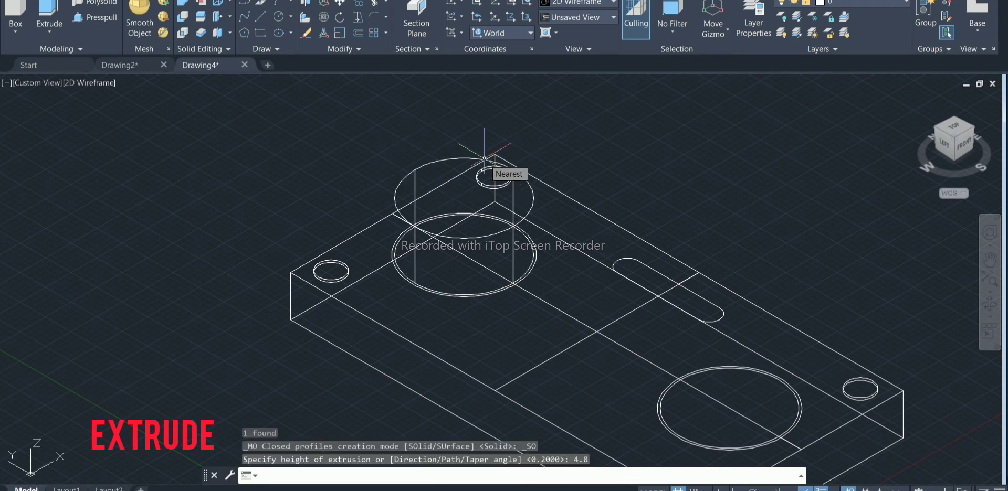
{"action": "left_click", "coordinate": [50, 17]}
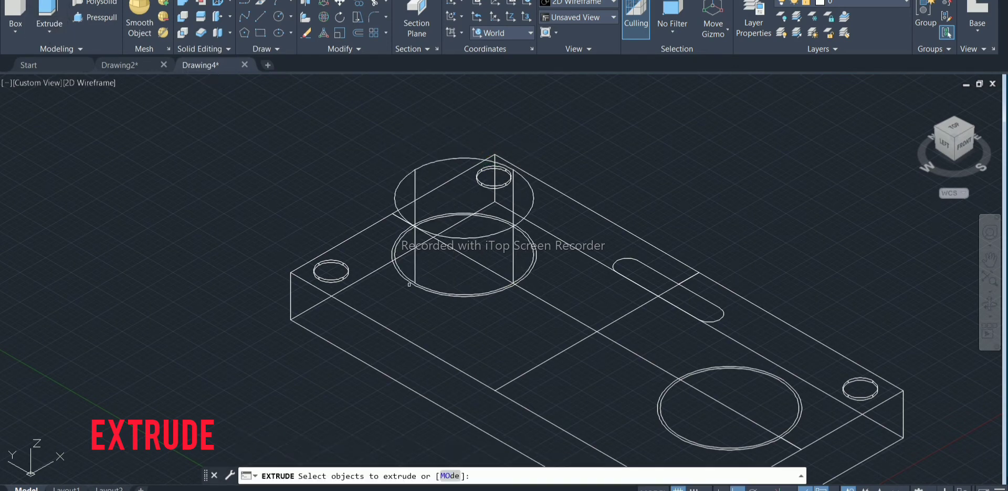
{"action": "scroll", "coordinate": [455, 269], "scroll_direction": "up", "scroll_amount": 5}
{"action": "scroll", "coordinate": [455, 269], "scroll_direction": "down", "scroll_amount": 5}
{"action": "left_click", "coordinate": [455, 283]}
{"action": "key", "text": "Return"}
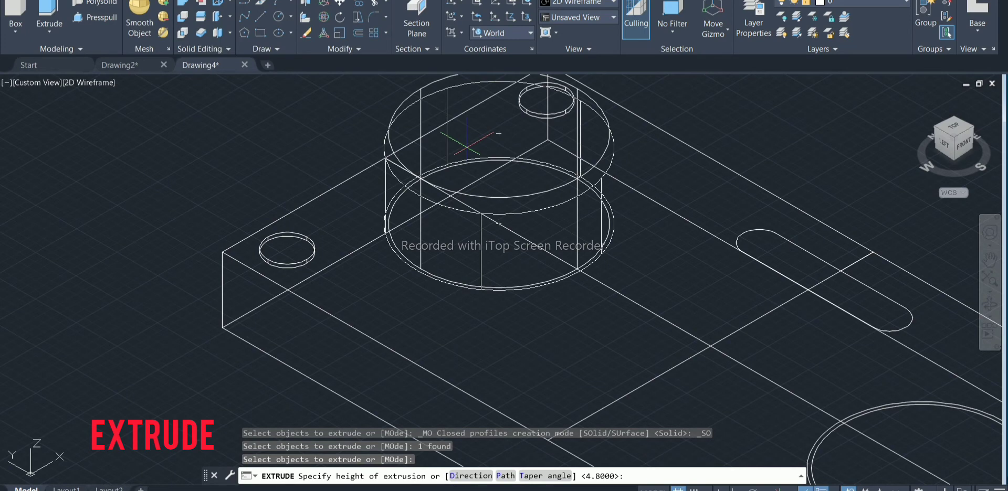
{"action": "type", "text": "4.6"}
{"action": "key", "text": "Return"}
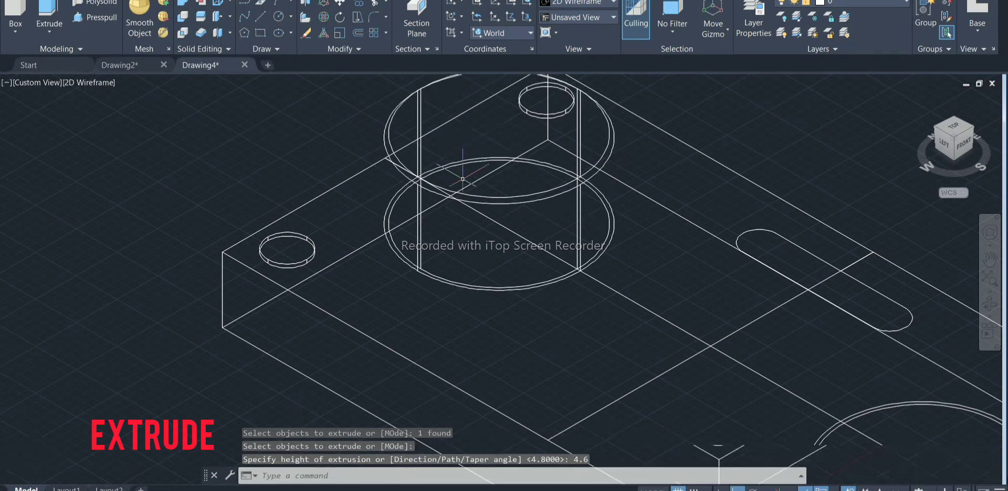
Step: Extrude the right transducer's circles to heights of 4.8 and 4.6
{"action": "scroll", "coordinate": [492, 277], "scroll_direction": "down", "scroll_amount": 3}
{"action": "key", "text": "Return"}
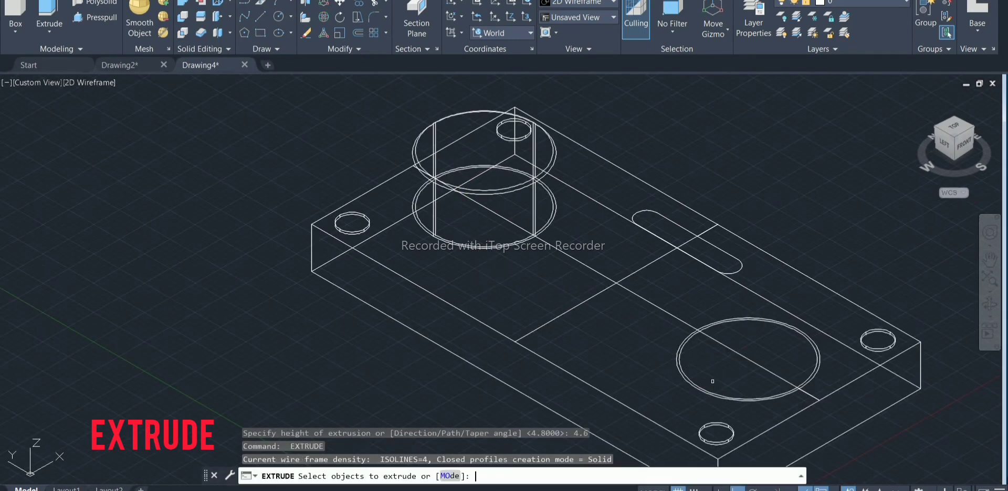
{"action": "scroll", "coordinate": [693, 375], "scroll_direction": "up", "scroll_amount": 4}
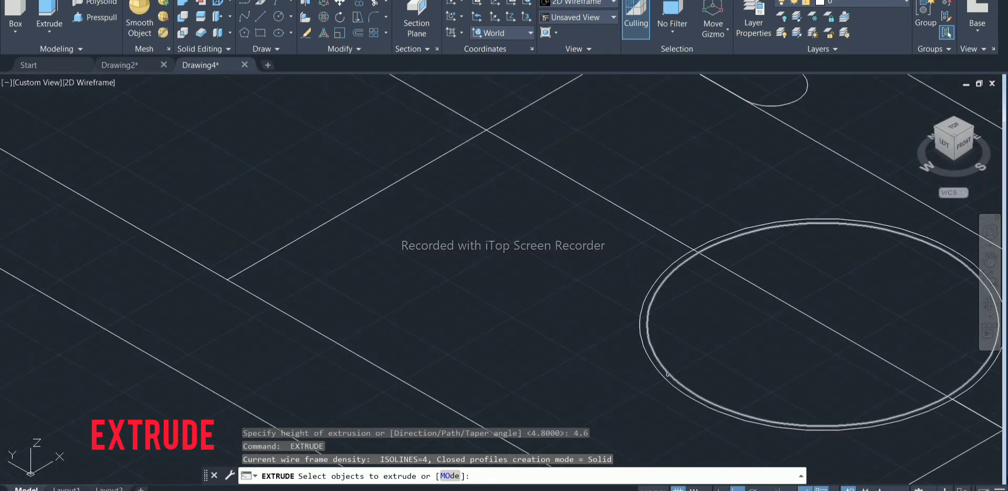
{"action": "left_click", "coordinate": [668, 370]}
{"action": "key", "text": "Return"}
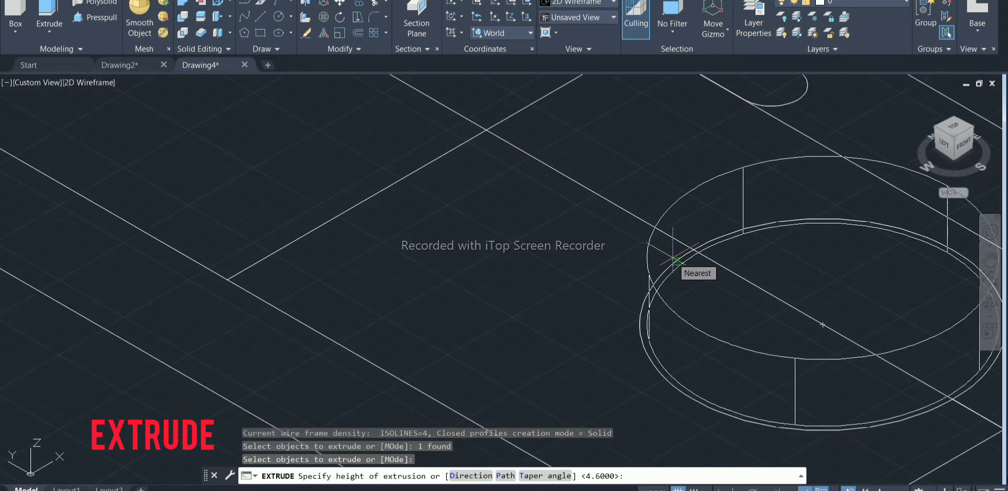
{"action": "type", "text": "4.8"}
{"action": "key", "text": "Return"}
{"action": "key", "text": "Return"}
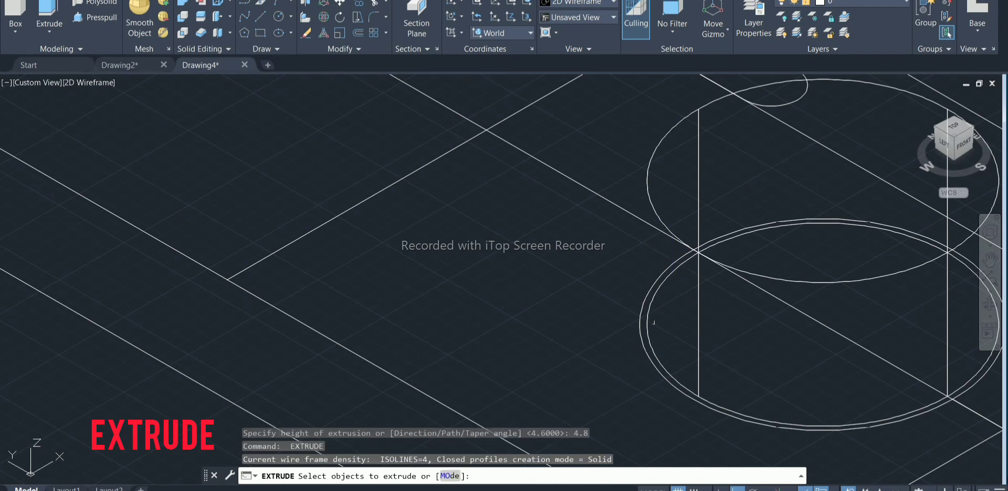
{"action": "left_click", "coordinate": [647, 352]}
{"action": "key", "text": "Return"}
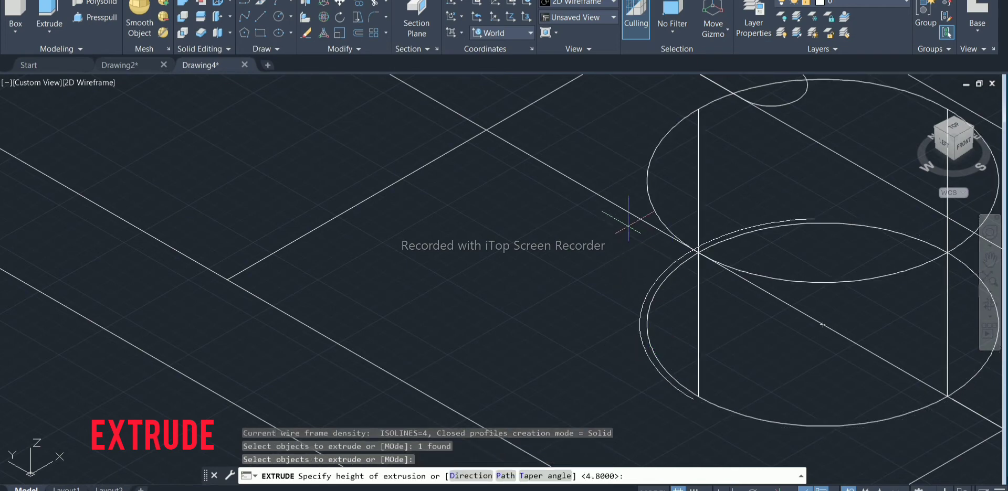
{"action": "type", "text": "4.6"}
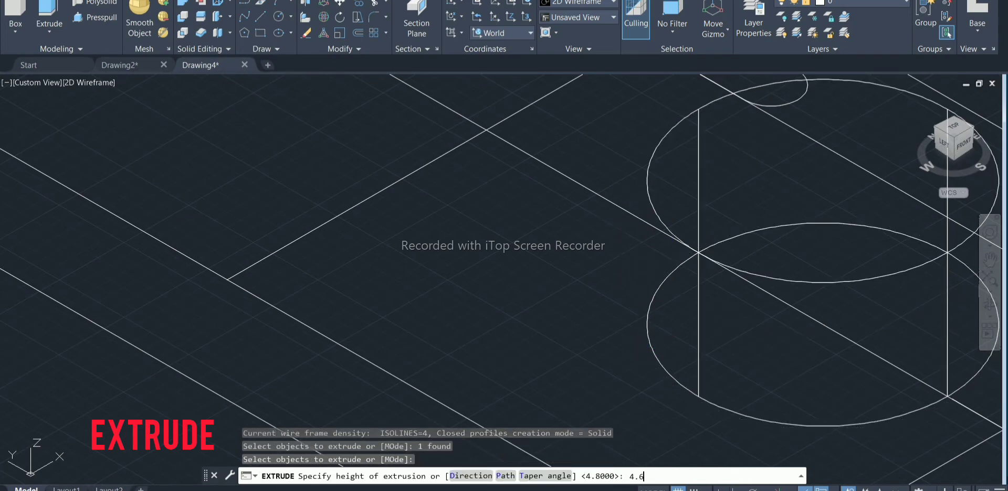
{"action": "key", "text": "Return"}
{"action": "scroll", "coordinate": [628, 217], "scroll_direction": "down", "scroll_amount": 4}
{"action": "scroll", "coordinate": [628, 218], "scroll_direction": "down", "scroll_amount": 2}
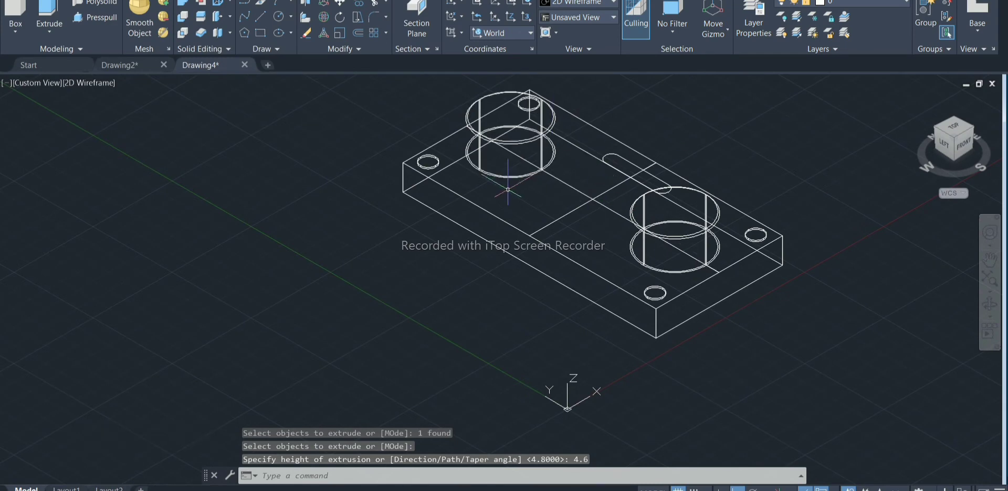
{"action": "scroll", "coordinate": [534, 136], "scroll_direction": "up", "scroll_amount": 5}
{"action": "scroll", "coordinate": [534, 136], "scroll_direction": "down", "scroll_amount": 3}
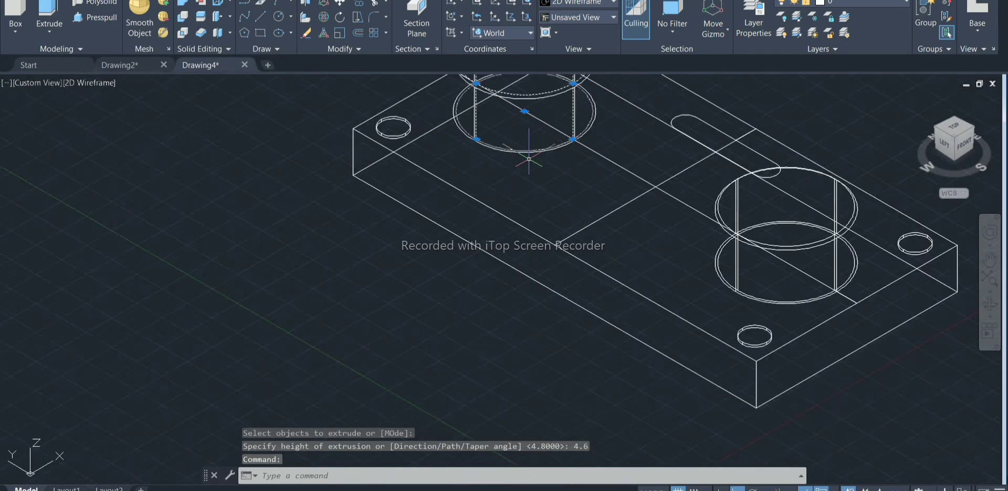
{"action": "scroll", "coordinate": [529, 153], "scroll_direction": "down", "scroll_amount": 3}
{"action": "scroll", "coordinate": [546, 378], "scroll_direction": "up", "scroll_amount": 2}
{"action": "scroll", "coordinate": [781, 321], "scroll_direction": "up", "scroll_amount": 4}
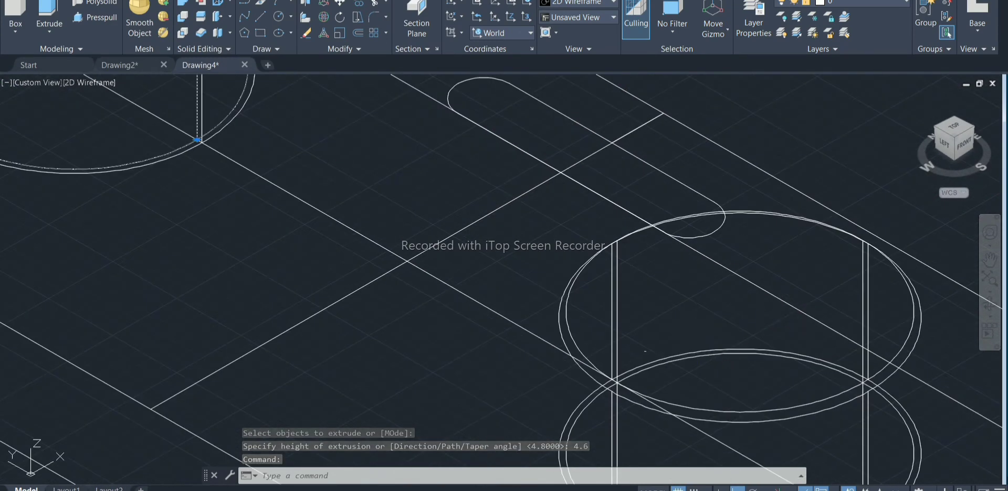
Step: Recolour the transducer cylinders in Properties and switch the view to Shaded
{"action": "left_click", "coordinate": [580, 340]}
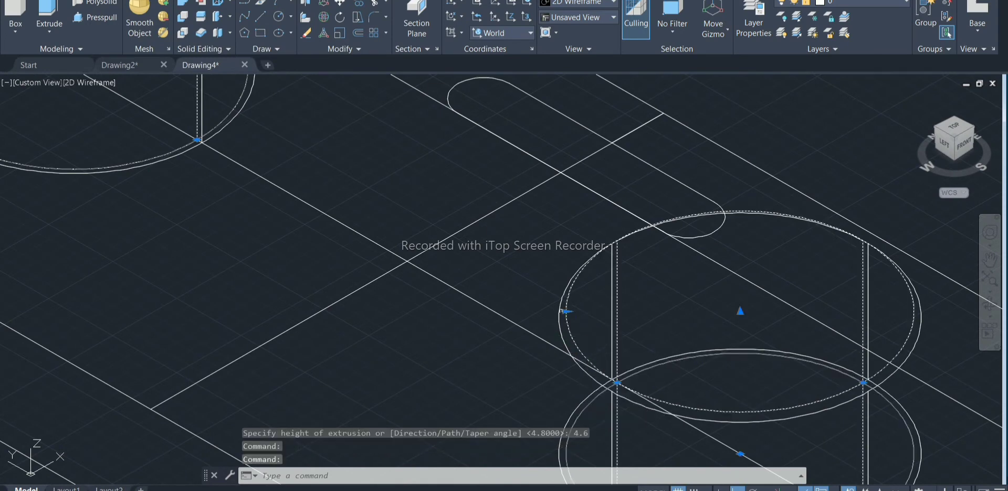
{"action": "scroll", "coordinate": [482, 328], "scroll_direction": "down", "scroll_amount": 4}
{"action": "right_click", "coordinate": [511, 122]}
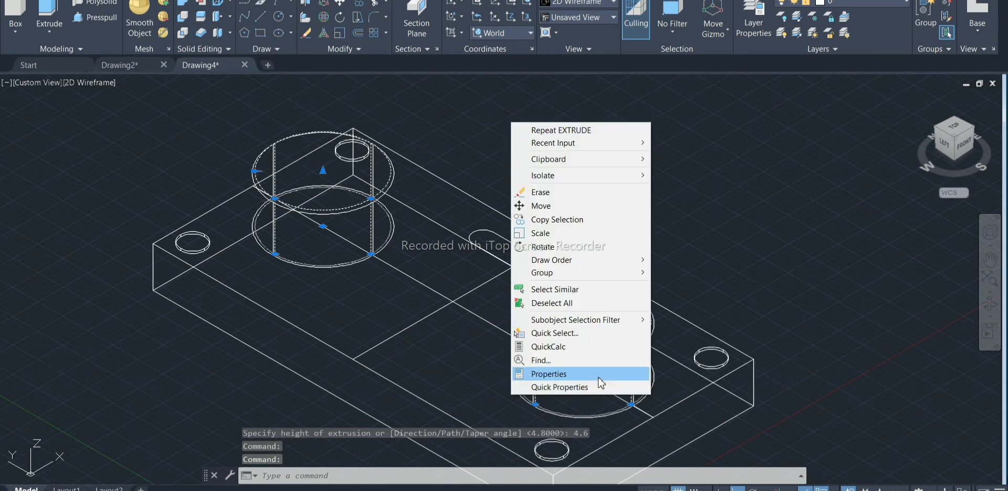
{"action": "left_click", "coordinate": [604, 374]}
{"action": "left_click", "coordinate": [113, 43]}
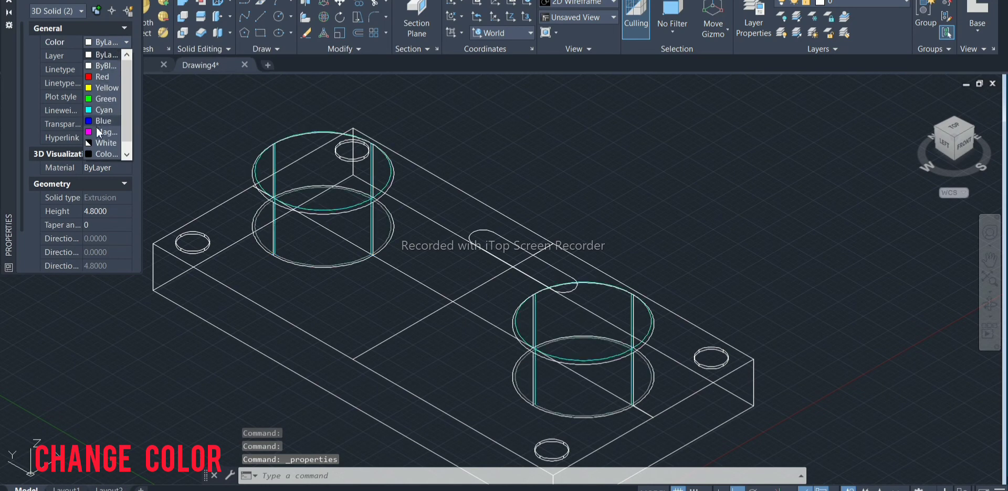
{"action": "left_click", "coordinate": [96, 154]}
{"action": "key", "text": "Escape"}
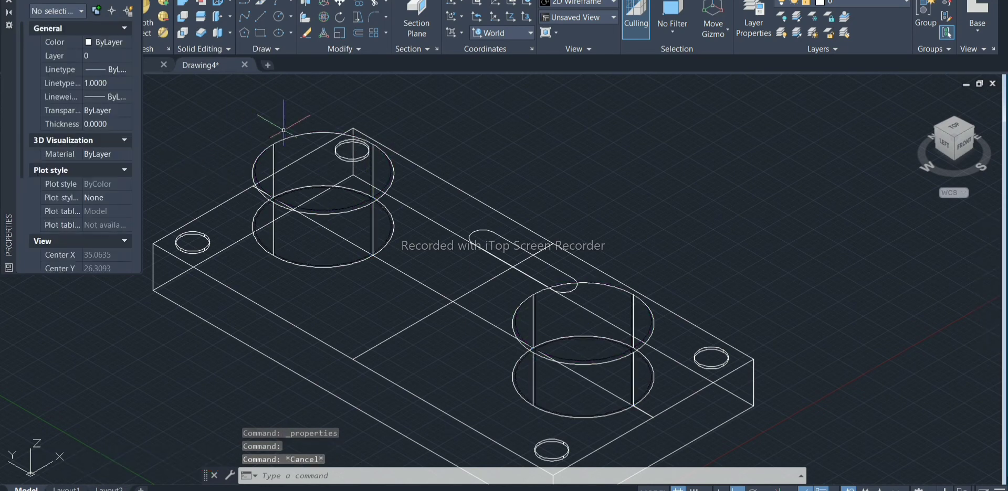
{"action": "scroll", "coordinate": [273, 118], "scroll_direction": "down", "scroll_amount": 2}
{"action": "left_click", "coordinate": [8, 4]}
{"action": "left_click", "coordinate": [89, 83]}
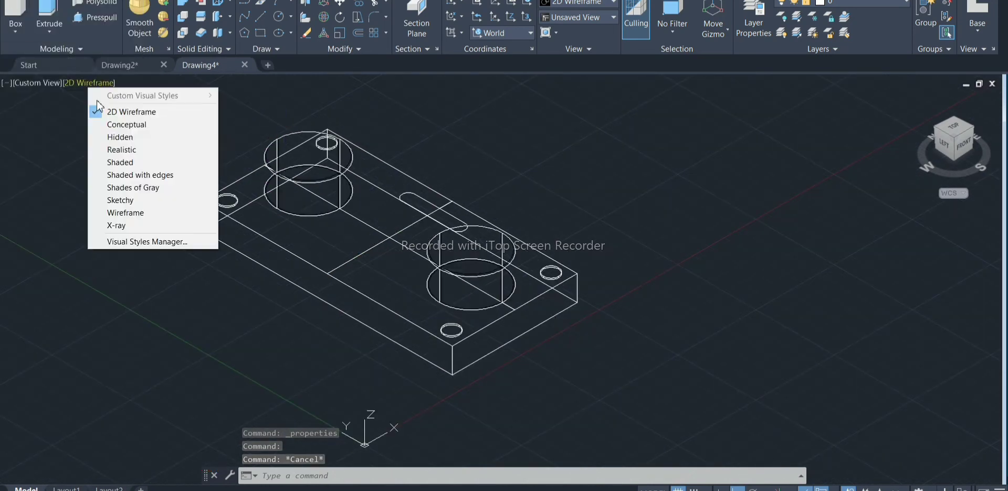
{"action": "left_click", "coordinate": [111, 165]}
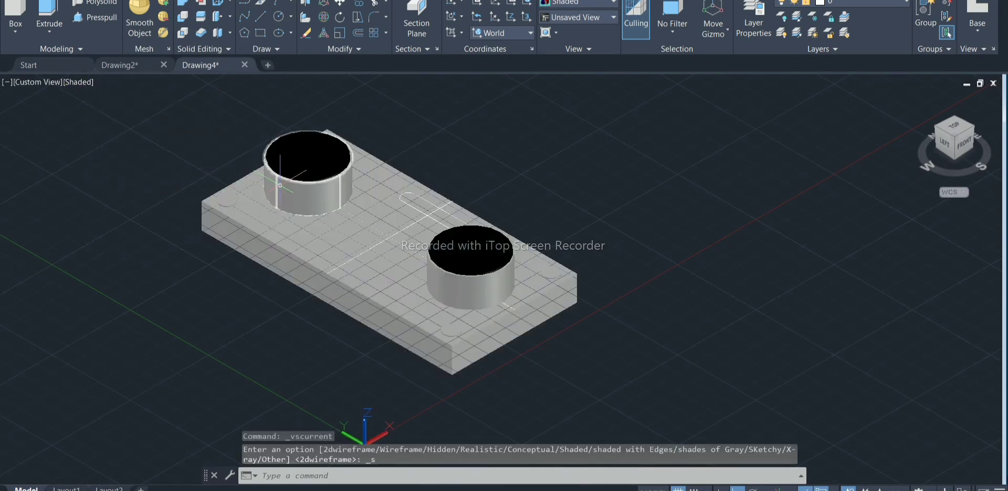
Step: Set the base board's colour to Blue in Properties
{"action": "left_click", "coordinate": [302, 215]}
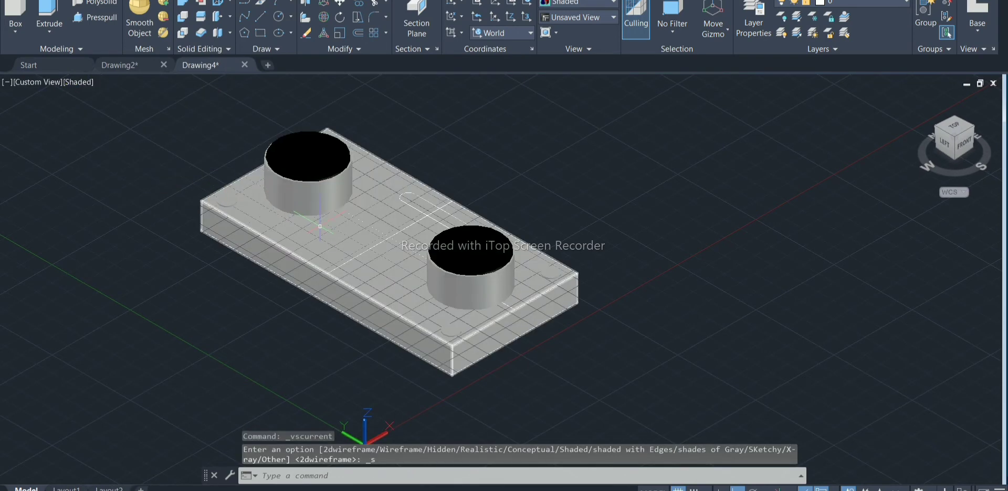
{"action": "right_click", "coordinate": [134, 240]}
{"action": "left_click", "coordinate": [174, 480]}
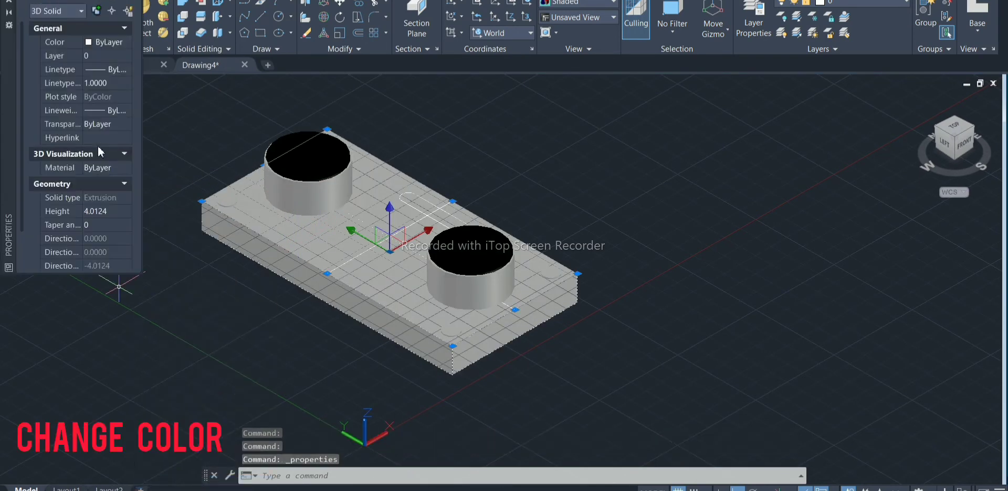
{"action": "left_click", "coordinate": [115, 41]}
{"action": "left_click", "coordinate": [94, 118]}
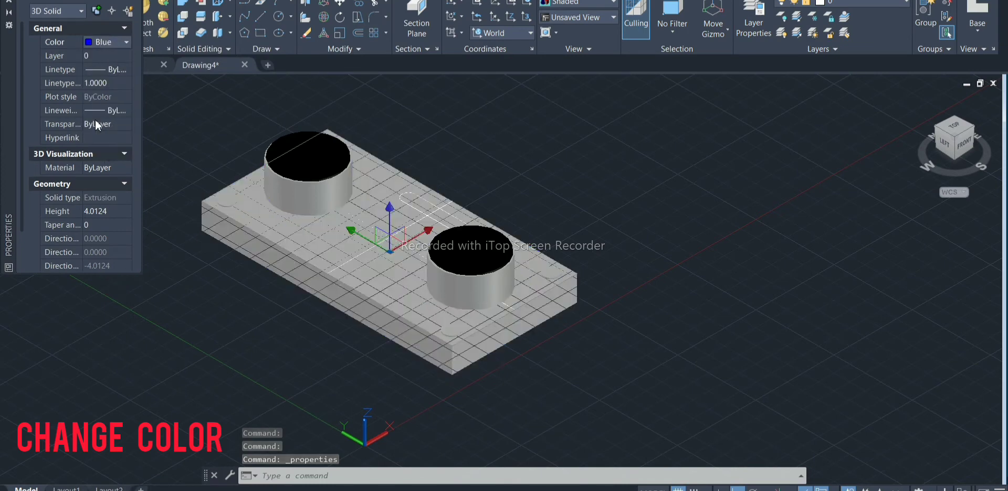
{"action": "key", "text": "Escape"}
{"action": "key", "text": "Escape"}
{"action": "key", "text": "Escape"}
{"action": "left_click", "coordinate": [9, 2]}
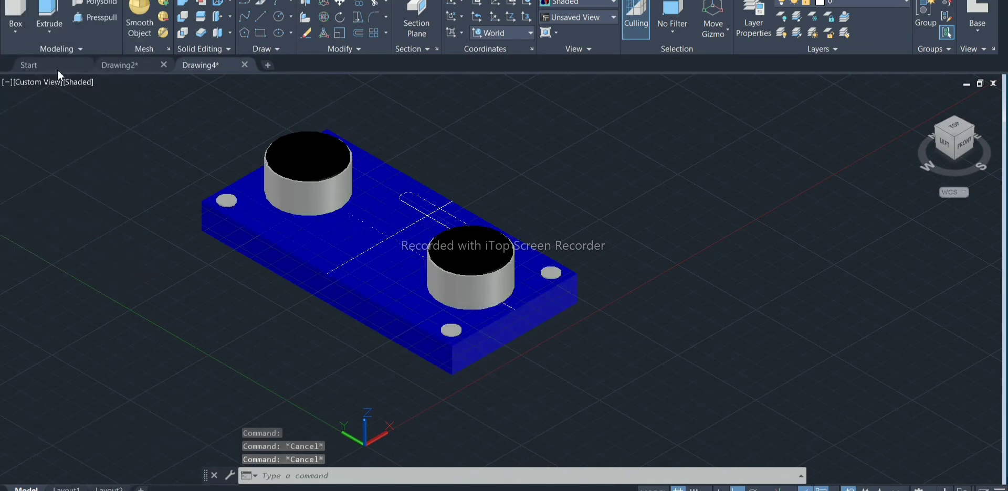
{"action": "left_click", "coordinate": [50, 16]}
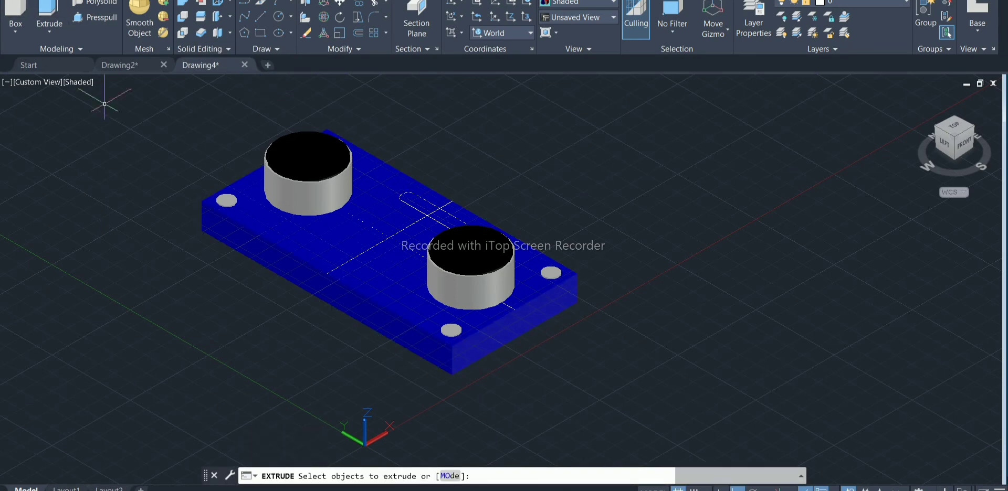
Step: In 2D Wireframe, extrude the rounded slot outline 2 units, then view it Shaded
{"action": "key", "text": "Escape"}
{"action": "left_click", "coordinate": [84, 80]}
{"action": "left_click", "coordinate": [105, 109]}
{"action": "left_click", "coordinate": [52, 26]}
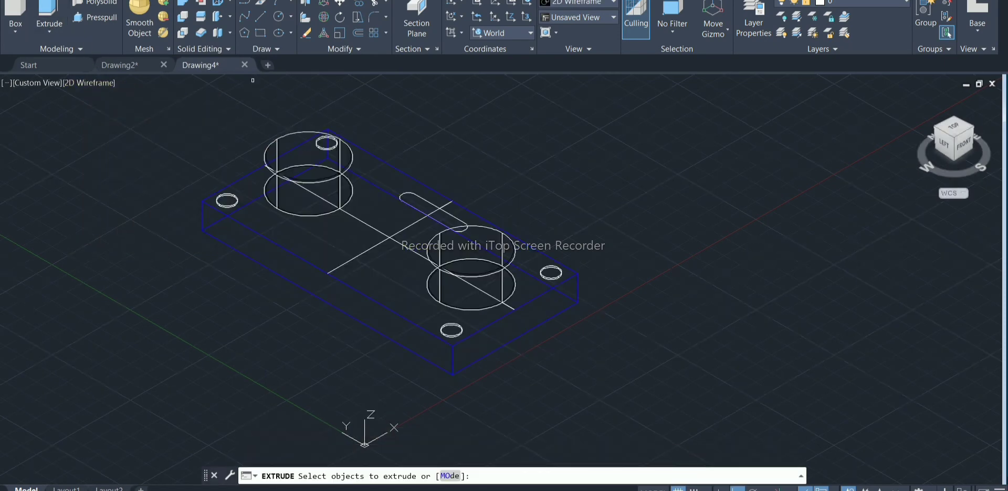
{"action": "left_click", "coordinate": [403, 194]}
{"action": "key", "text": "Return"}
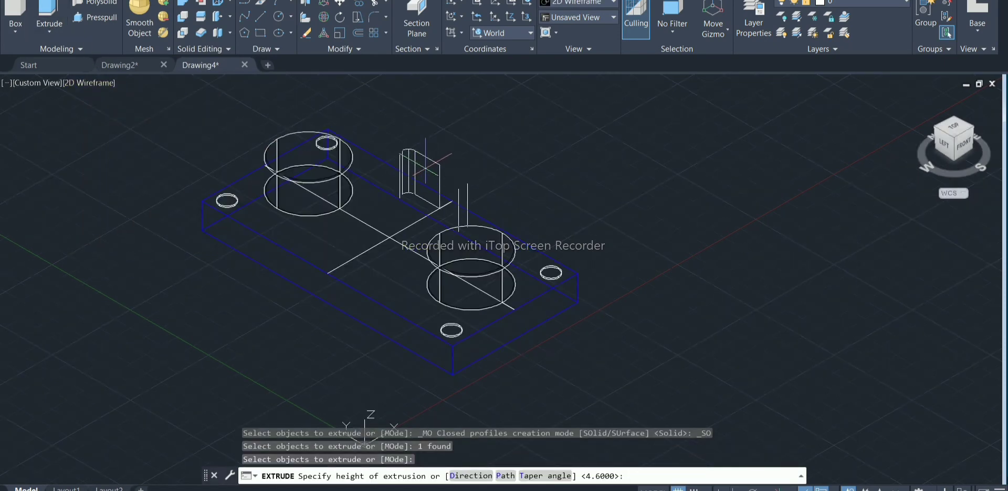
{"action": "type", "text": "2"}
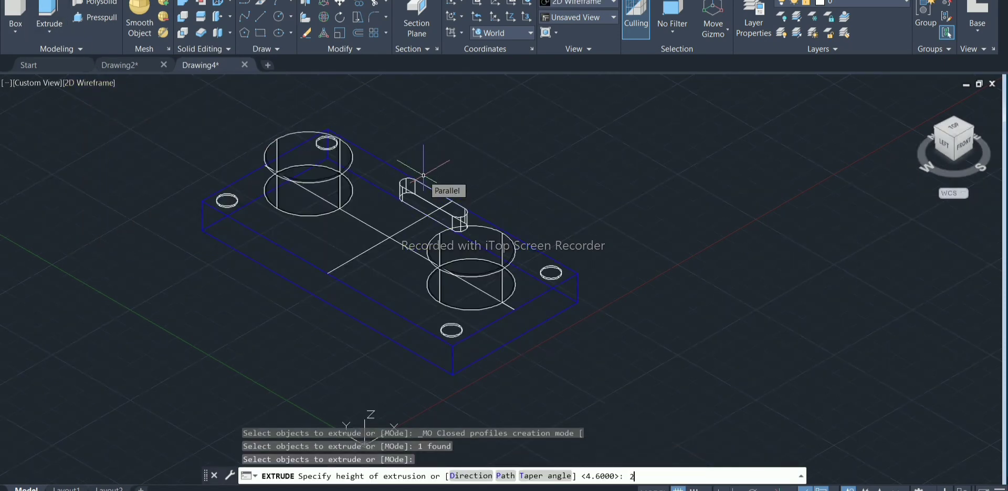
{"action": "key", "text": "Return"}
{"action": "left_click", "coordinate": [110, 83]}
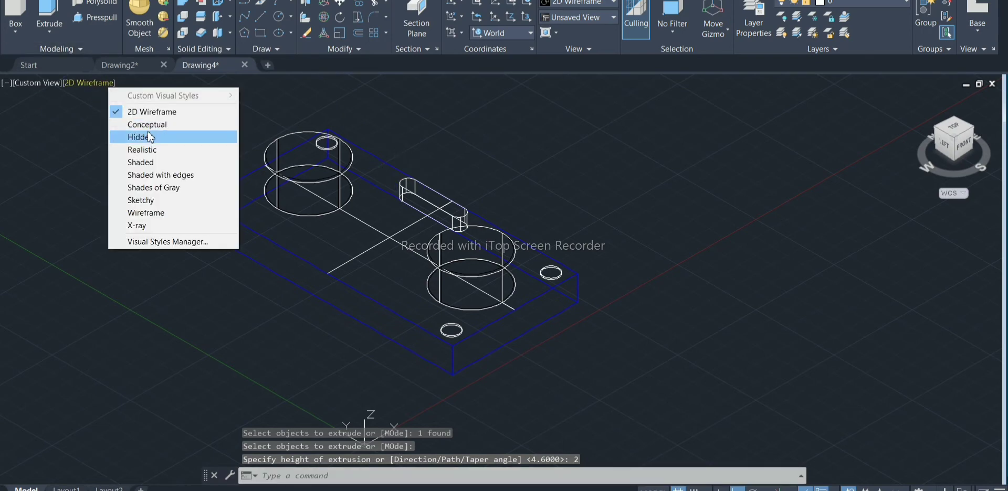
{"action": "left_click", "coordinate": [147, 168]}
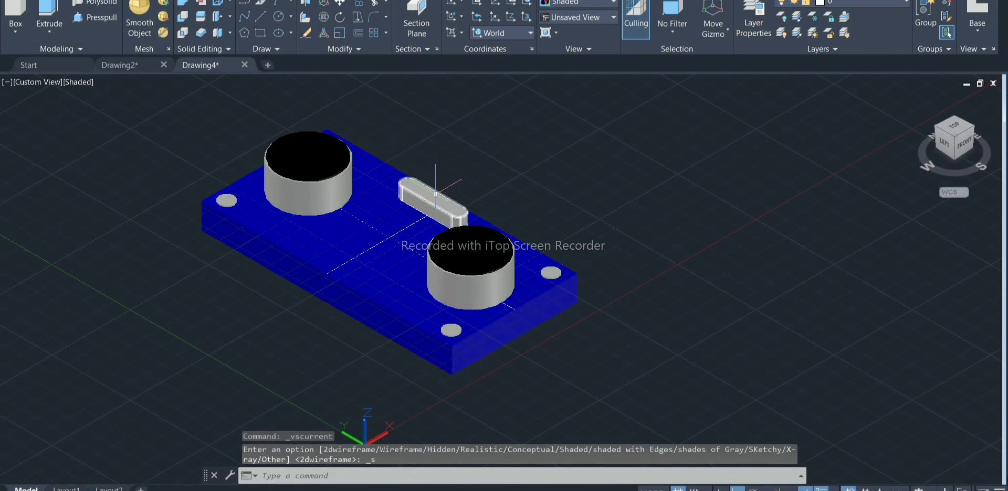
{"action": "scroll", "coordinate": [413, 153], "scroll_direction": "up", "scroll_amount": 2}
{"action": "scroll", "coordinate": [415, 155], "scroll_direction": "down", "scroll_amount": 3}
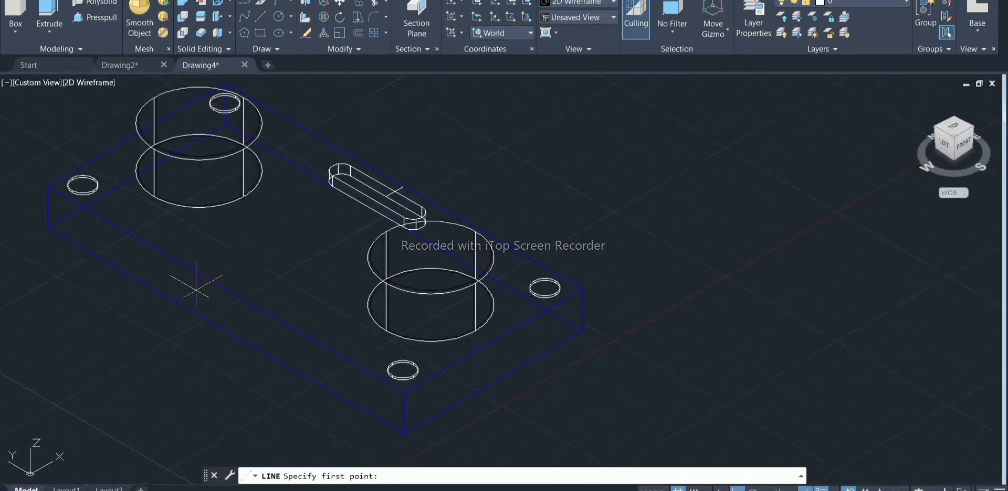
Step: Draw a closed 10 by 2 rectangle from lines beside the board
{"action": "left_click", "coordinate": [196, 289]}
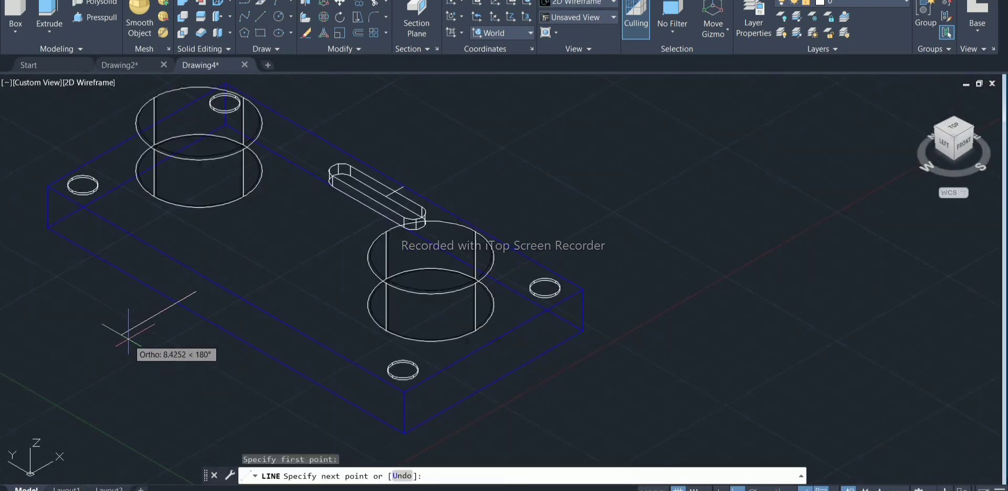
{"action": "type", "text": "10"}
{"action": "key", "text": "Return"}
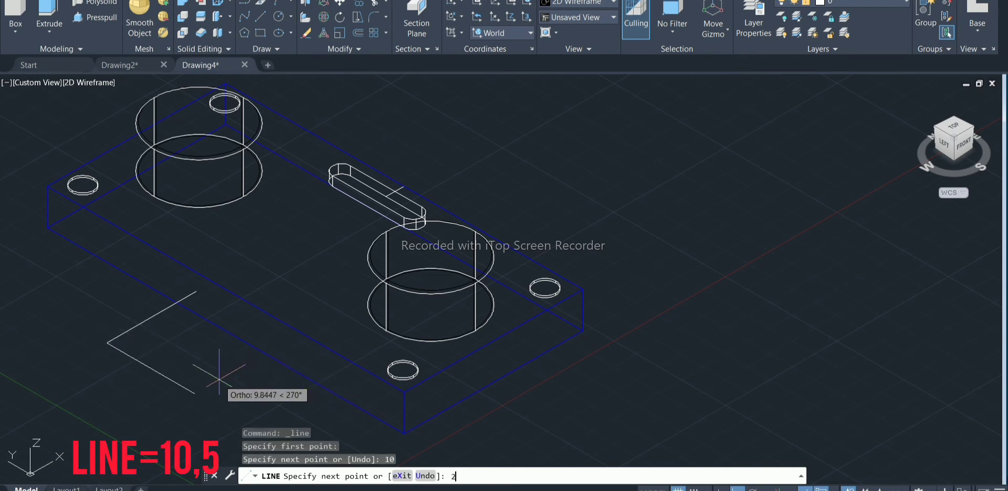
{"action": "key", "text": "Return"}
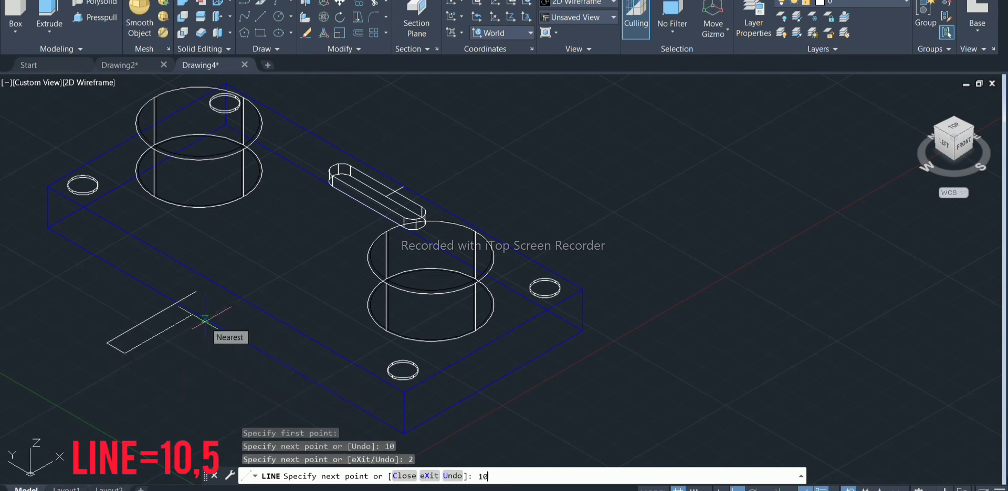
{"action": "key", "text": "Return"}
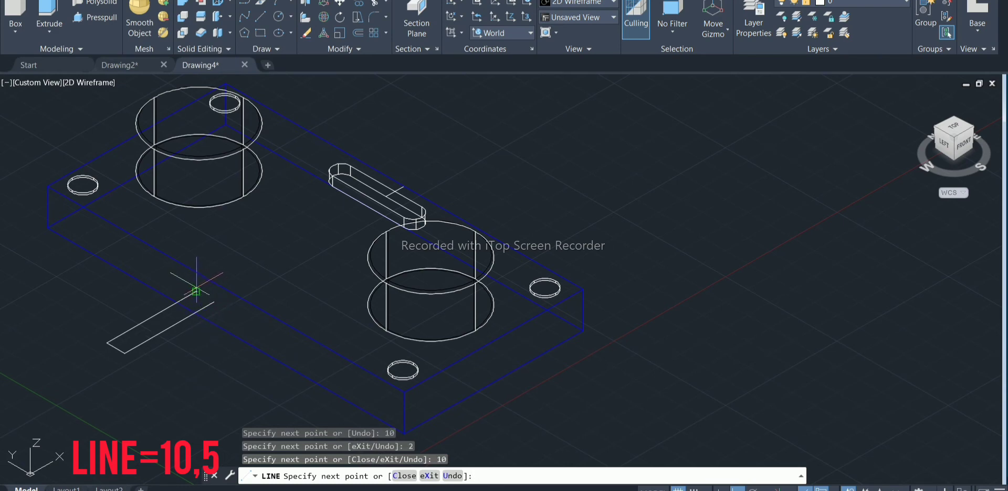
{"action": "left_click", "coordinate": [196, 291]}
{"action": "key", "text": "Return"}
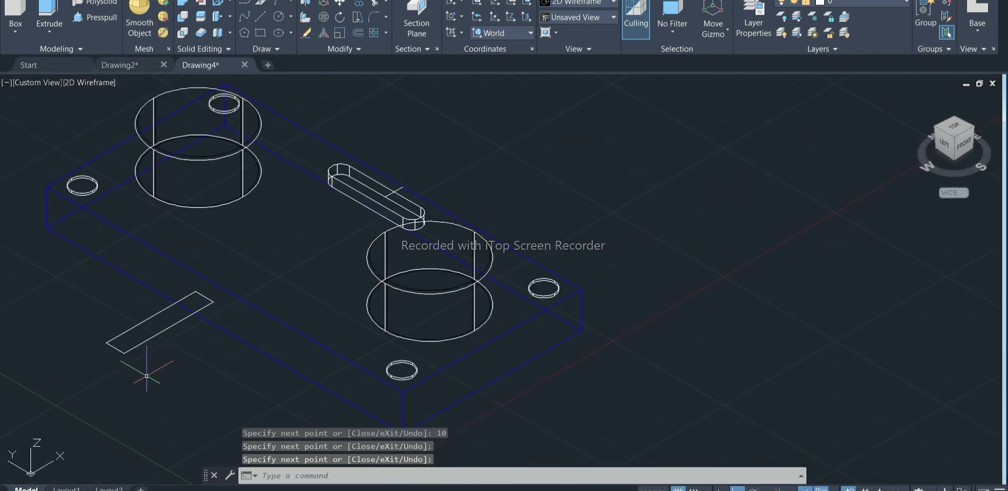
Step: Select the rectangle's four edges and JOIN them into one polyline
{"action": "left_click", "coordinate": [150, 368]}
{"action": "left_click", "coordinate": [68, 286]}
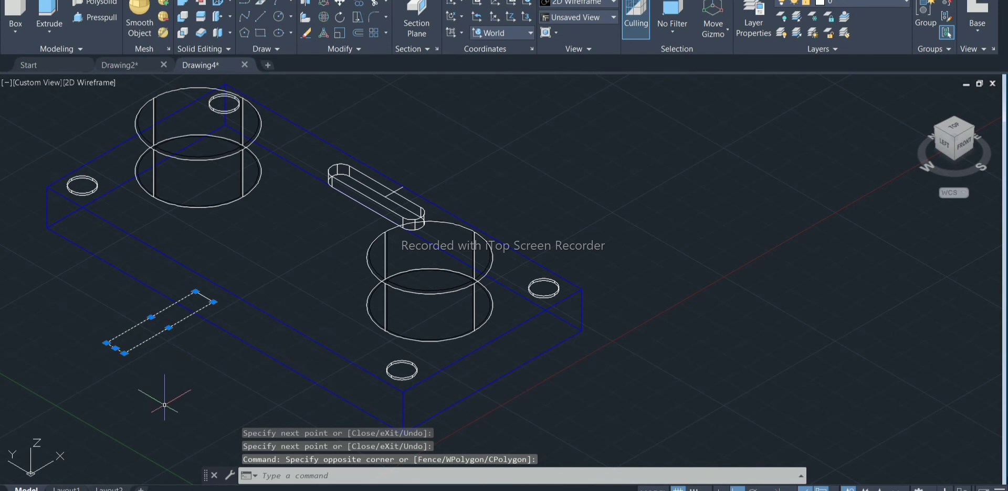
{"action": "type", "text": "jo"}
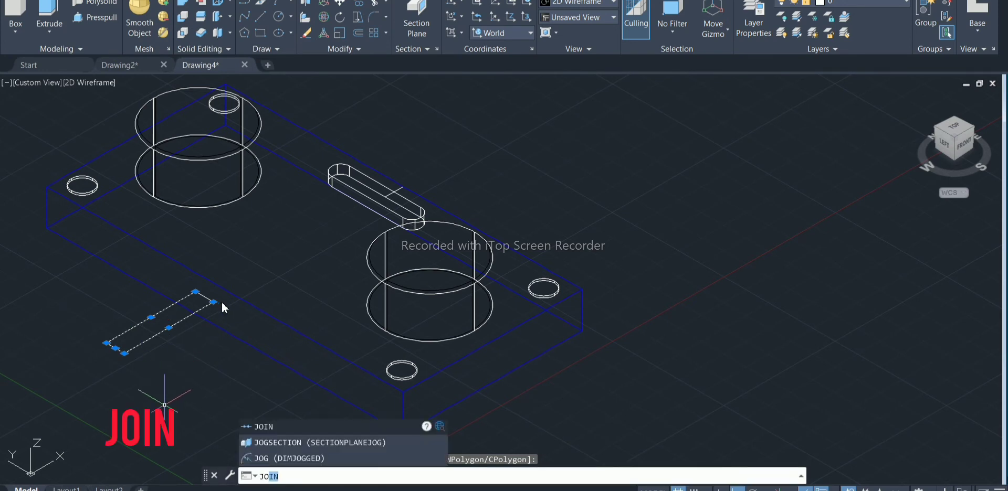
{"action": "type", "text": "in"}
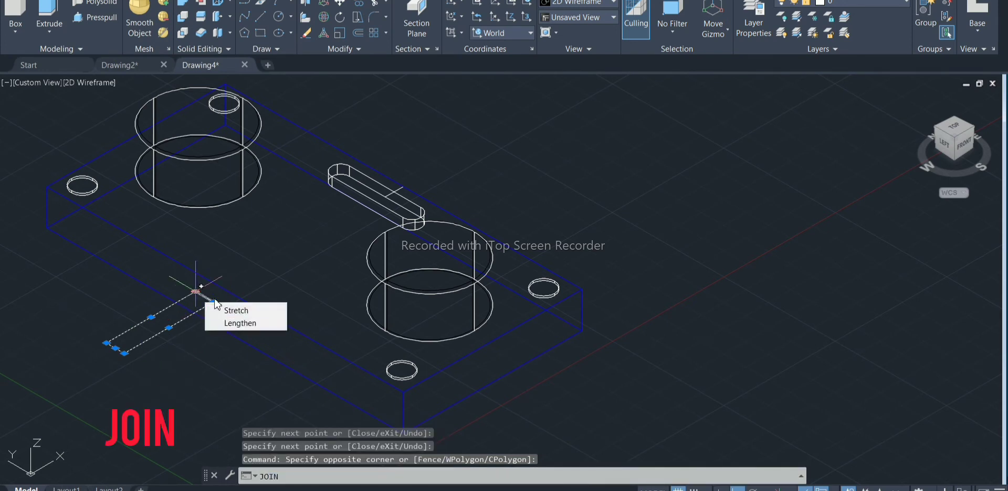
{"action": "key", "text": "Escape"}
{"action": "key", "text": "Escape"}
{"action": "key", "text": "Escape"}
{"action": "left_click", "coordinate": [220, 313]}
{"action": "left_click", "coordinate": [204, 293]}
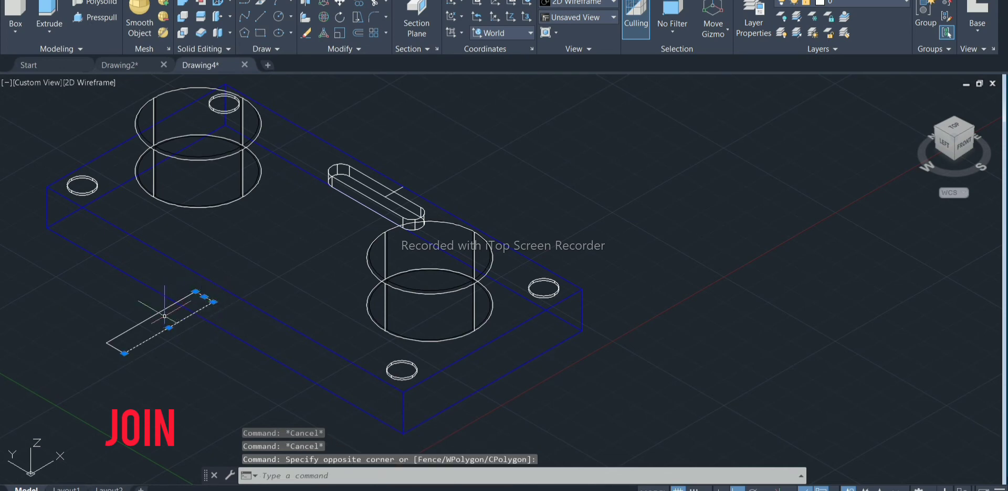
{"action": "scroll", "coordinate": [165, 318], "scroll_direction": "up", "scroll_amount": 2}
{"action": "mouse_move", "coordinate": [107, 340]}
{"action": "left_mouse_down"}
{"action": "mouse_move", "coordinate": [90, 349]}
{"action": "mouse_move", "coordinate": [79, 375]}
{"action": "mouse_move", "coordinate": [85, 368]}
{"action": "left_mouse_up"}
{"action": "type", "text": "j"}
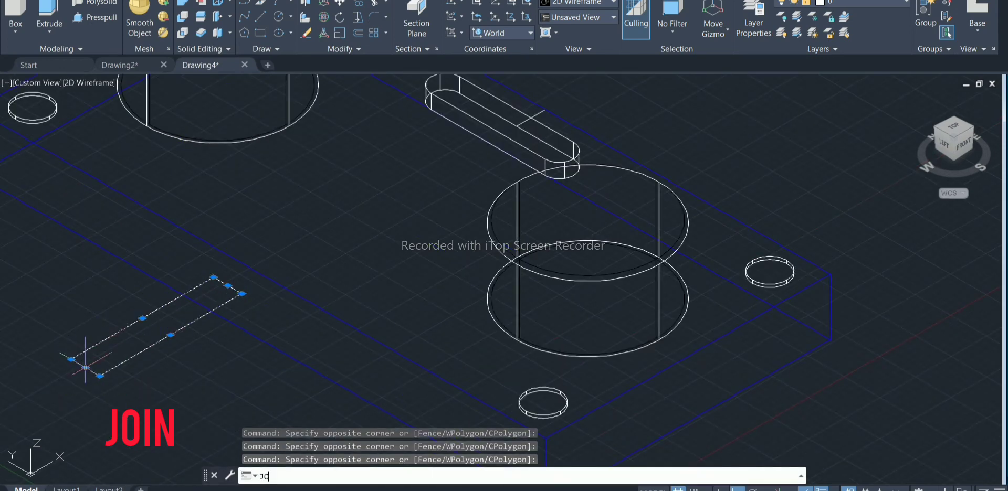
{"action": "key", "text": "Return"}
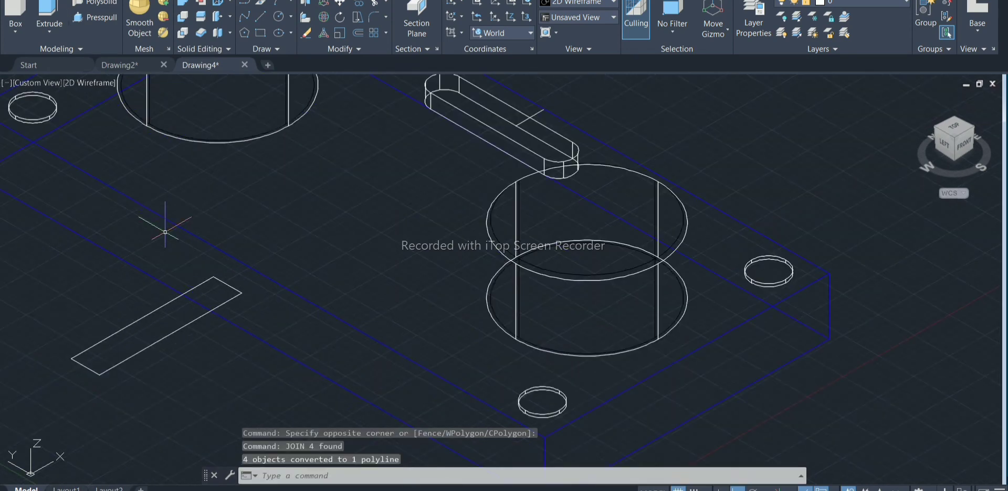
Step: Fillet every corner of the rectangle polyline with radius 1
{"action": "type", "text": "fill"}
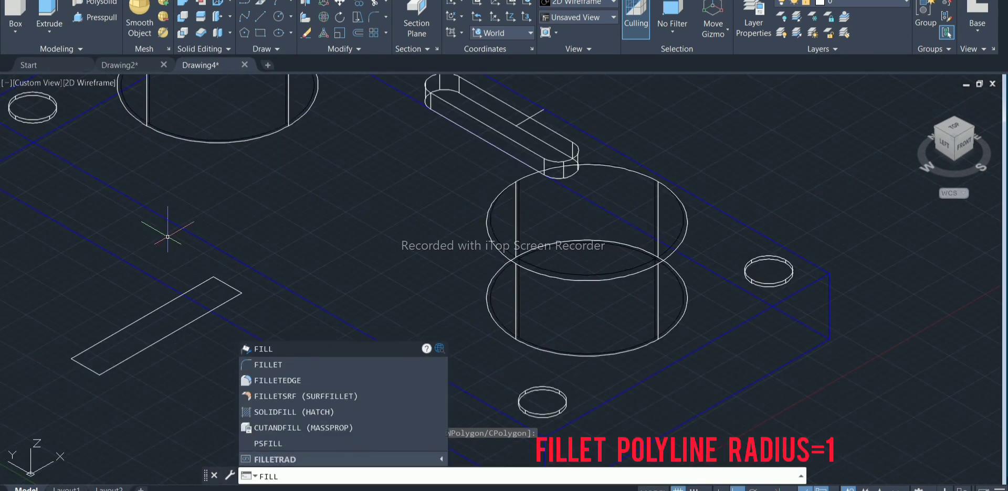
{"action": "left_click", "coordinate": [270, 362]}
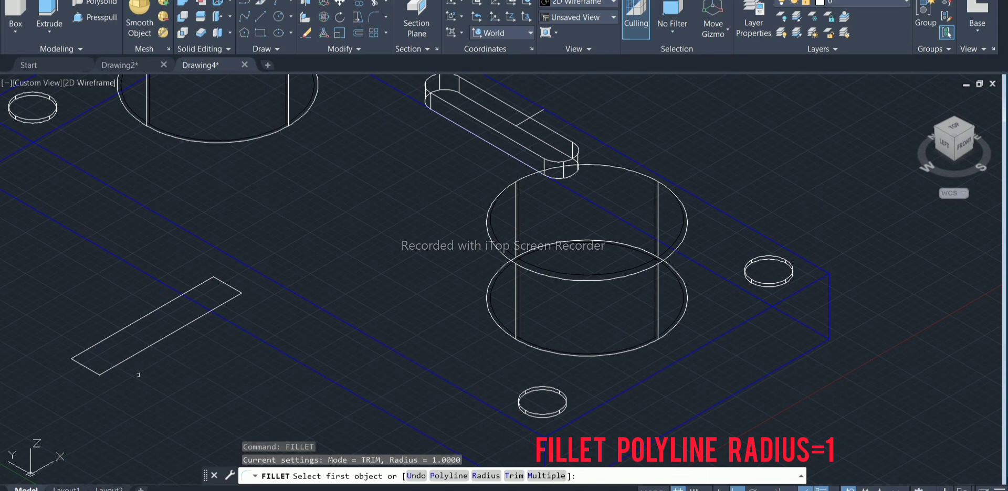
{"action": "left_click", "coordinate": [449, 476]}
{"action": "left_click", "coordinate": [415, 476]}
{"action": "key", "text": "Return"}
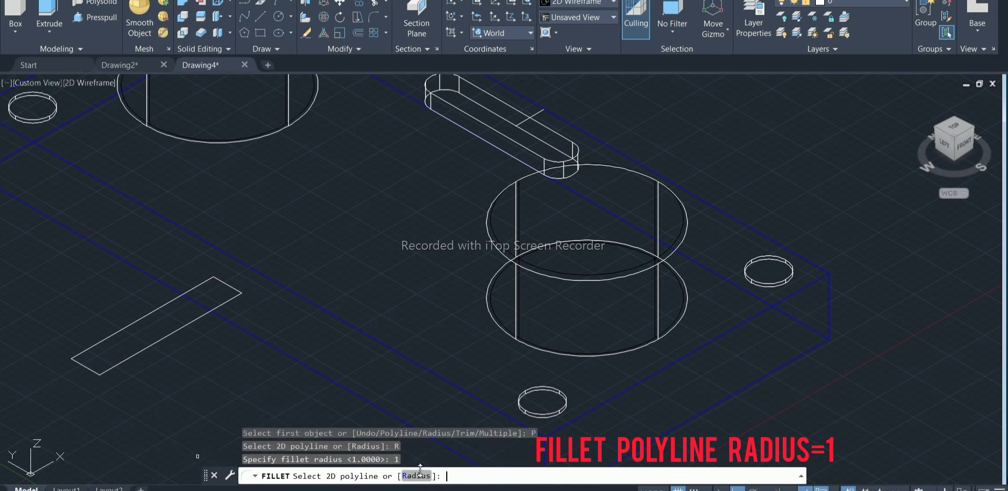
{"action": "left_click", "coordinate": [132, 347]}
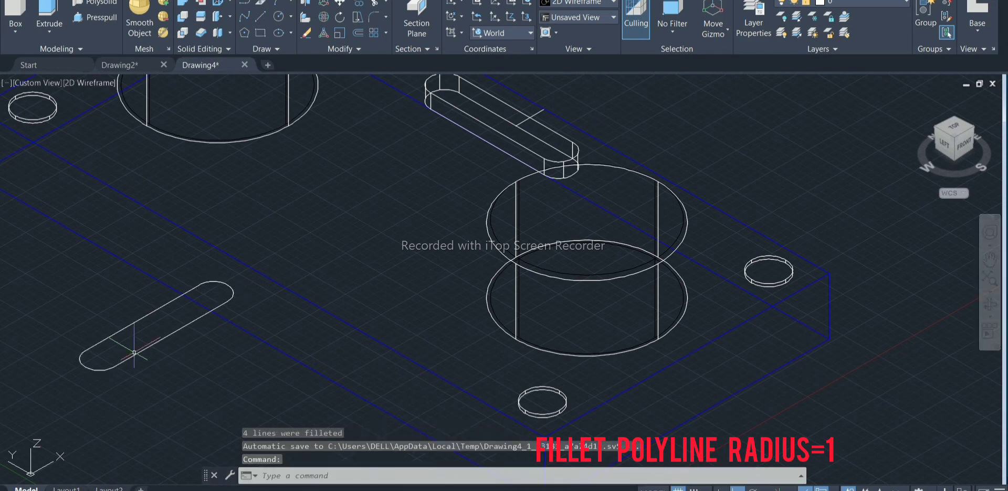
{"action": "left_click", "coordinate": [38, 2]}
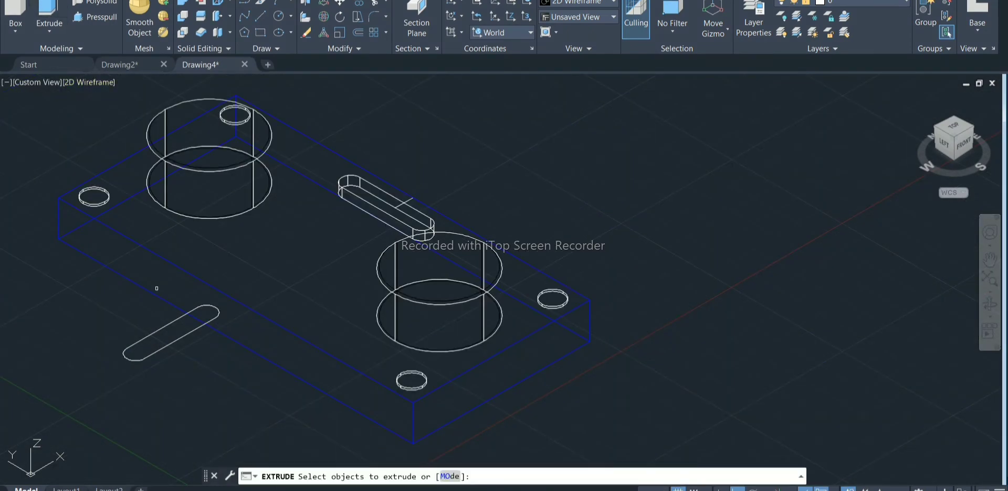
Step: Extrude the rounded pin outline 0.2 high, then undo it
{"action": "left_click", "coordinate": [140, 333]}
{"action": "key", "text": "Return"}
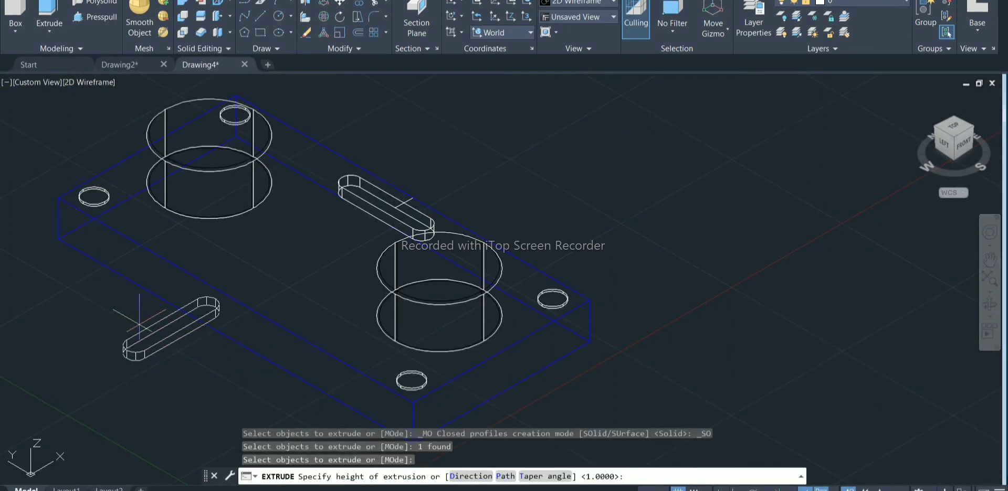
{"action": "type", "text": "0.2"}
{"action": "key", "text": "Return"}
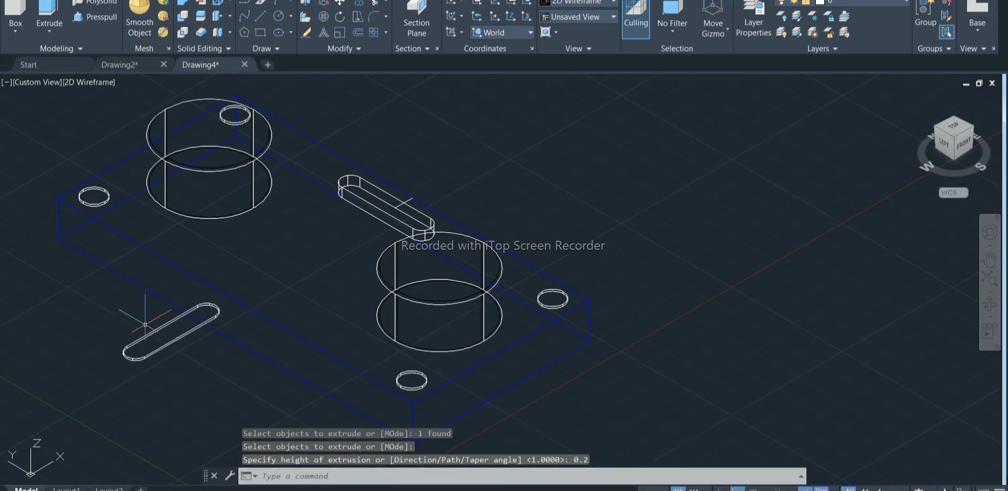
{"action": "key", "text": "ctrl+z"}
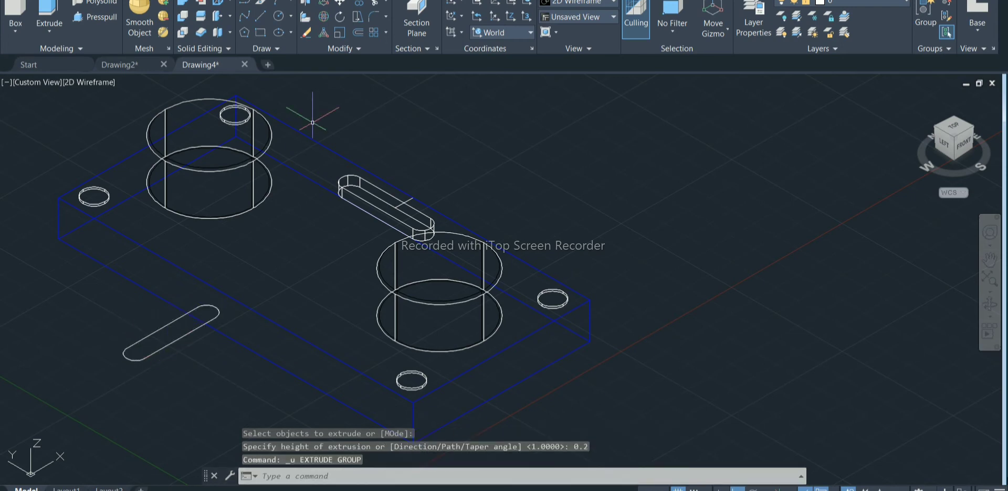
Step: Re-extrude the rounded pin outline to a height of 0.5
{"action": "scroll", "coordinate": [301, 185], "scroll_direction": "down", "scroll_amount": 2}
{"action": "left_click", "coordinate": [49, 15]}
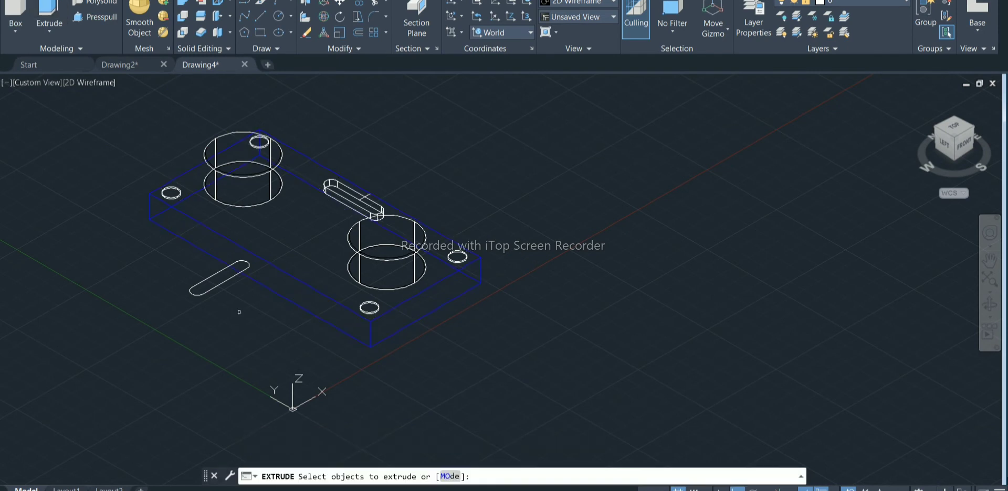
{"action": "scroll", "coordinate": [239, 312], "scroll_direction": "up", "scroll_amount": 2}
{"action": "left_click_drag", "start_coordinate": [191, 299], "coordinate": [165, 247]}
{"action": "key", "text": "Return"}
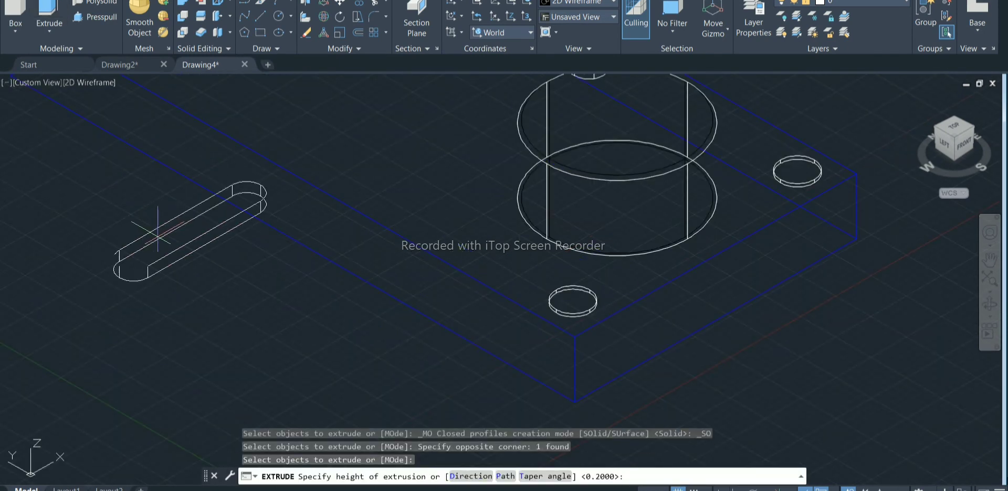
{"action": "type", "text": "0.5"}
{"action": "key", "text": "Return"}
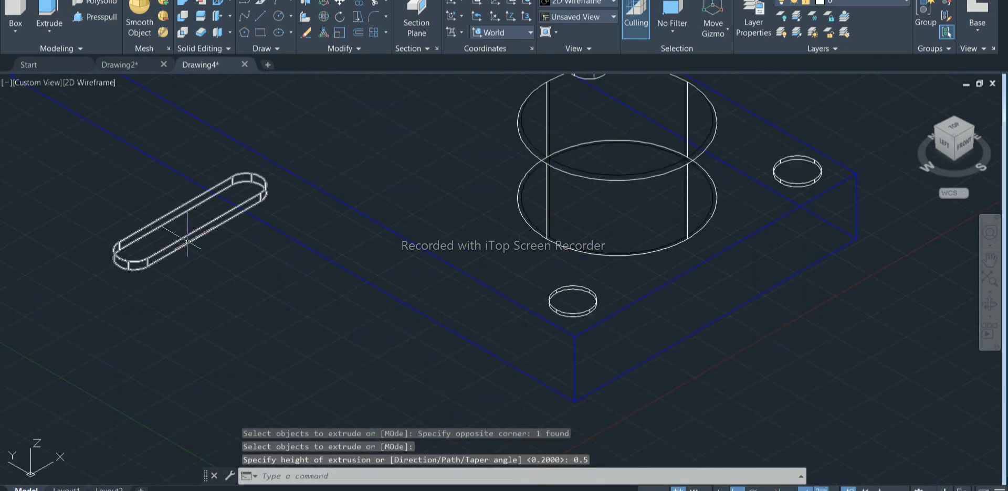
{"action": "scroll", "coordinate": [189, 262], "scroll_direction": "down", "scroll_amount": 2}
{"action": "left_click", "coordinate": [93, 83]}
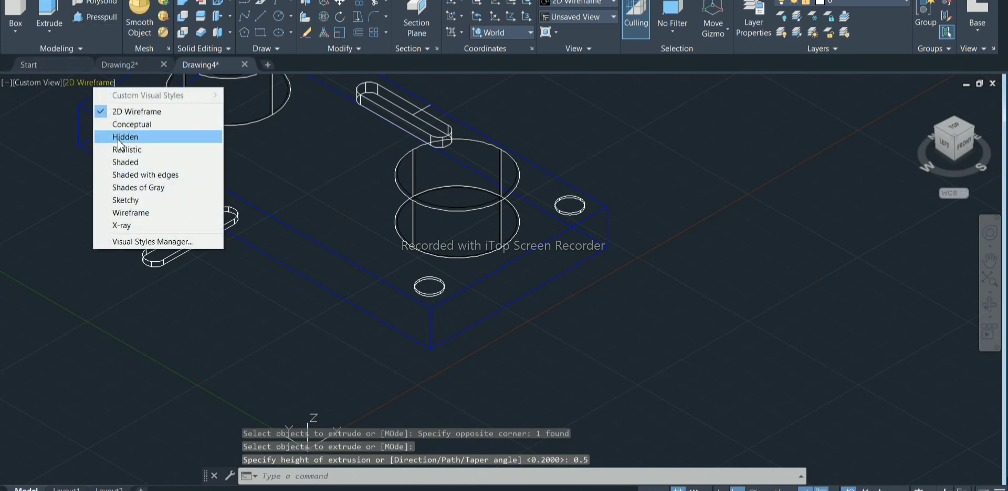
{"action": "left_click", "coordinate": [121, 160]}
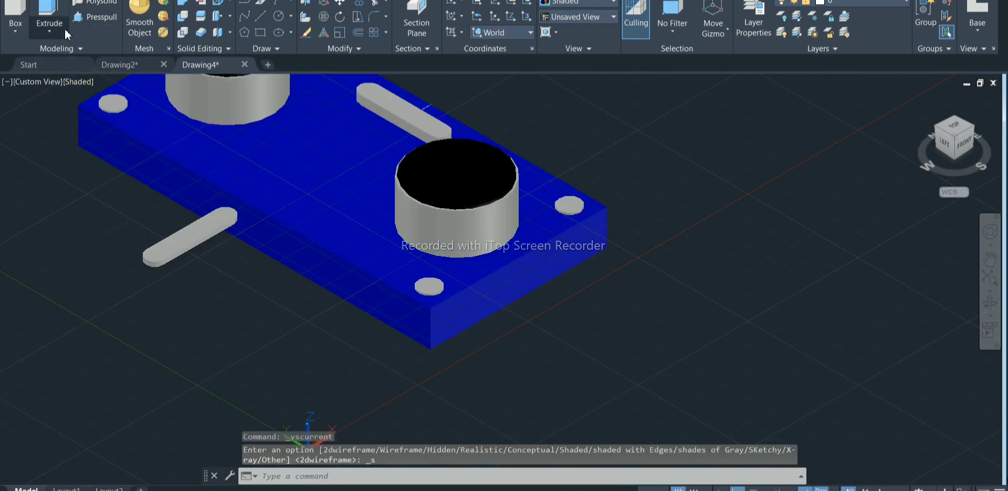
{"action": "left_click", "coordinate": [189, 266]}
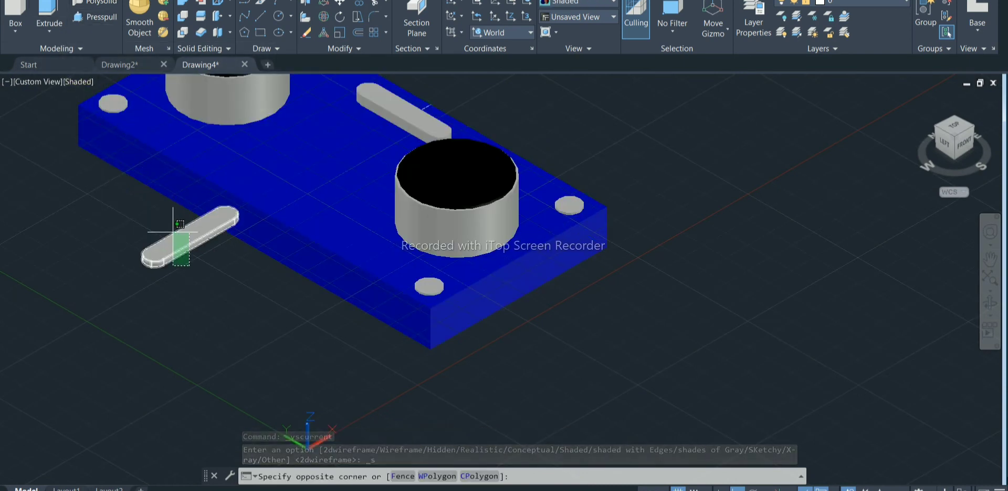
{"action": "left_click", "coordinate": [173, 232]}
{"action": "left_click", "coordinate": [340, 3]}
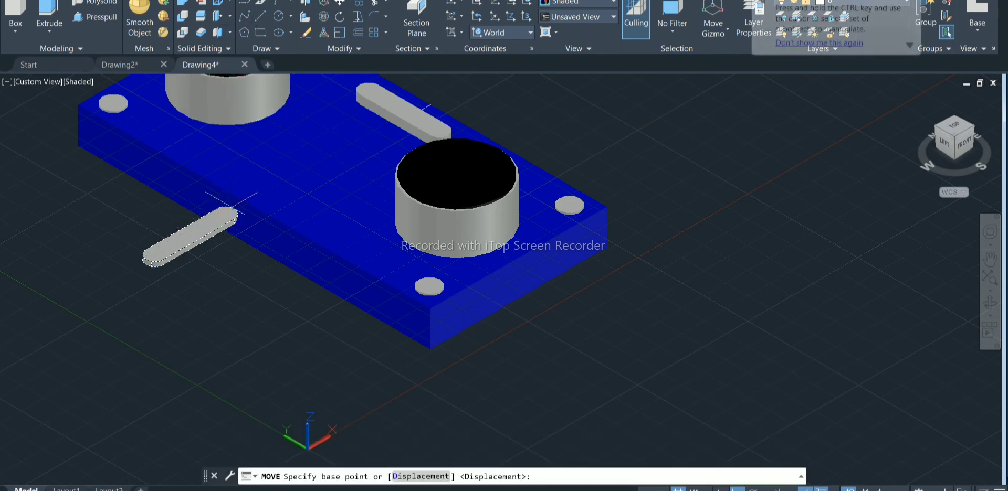
{"action": "left_click", "coordinate": [151, 260]}
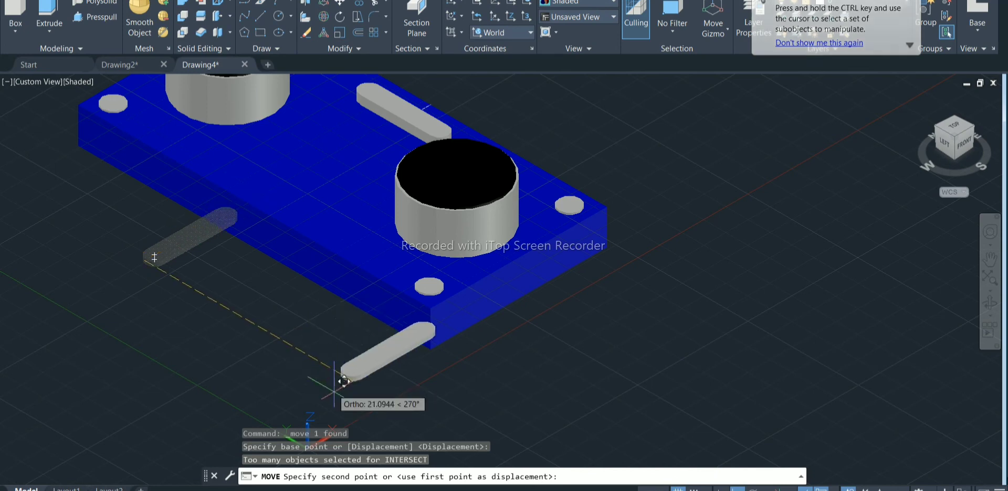
{"action": "key", "text": "Escape"}
Step: In 2D Wireframe, move the rounded bar closer to the board
{"action": "left_click", "coordinate": [79, 82]}
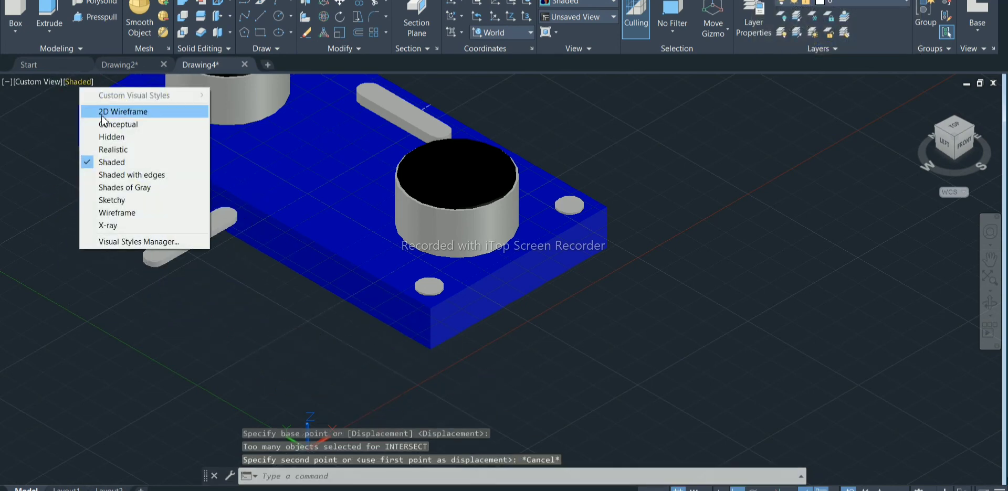
{"action": "left_click", "coordinate": [113, 108]}
{"action": "left_click", "coordinate": [160, 257]}
{"action": "left_click", "coordinate": [129, 237]}
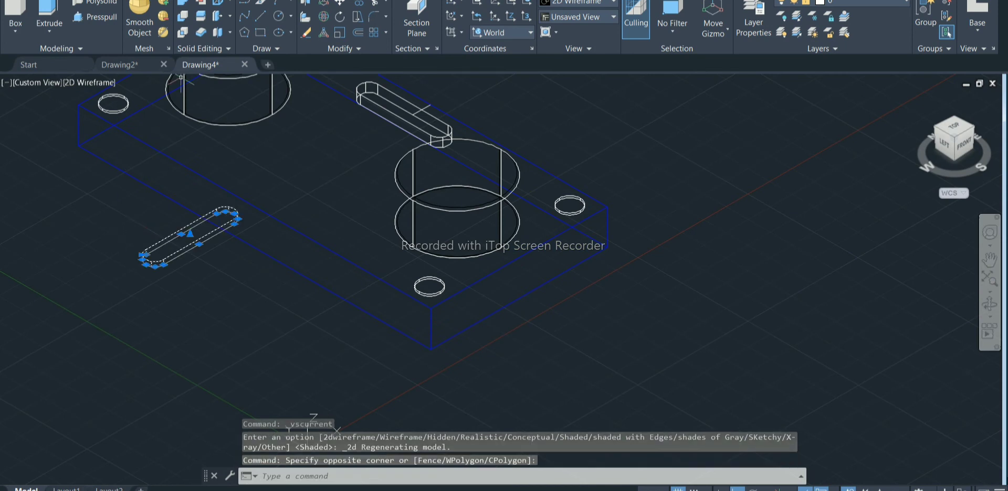
{"action": "left_click", "coordinate": [339, 4]}
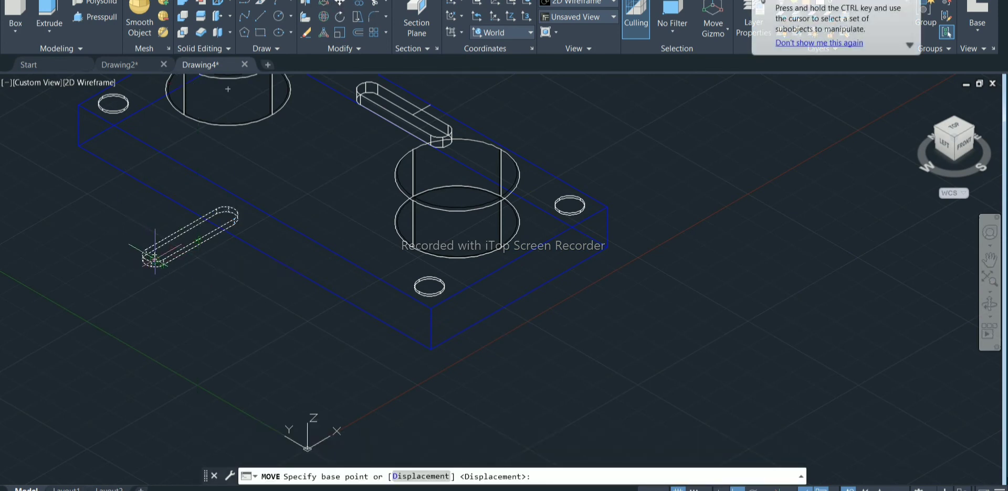
{"action": "left_click", "coordinate": [174, 251]}
{"action": "left_click", "coordinate": [168, 246]}
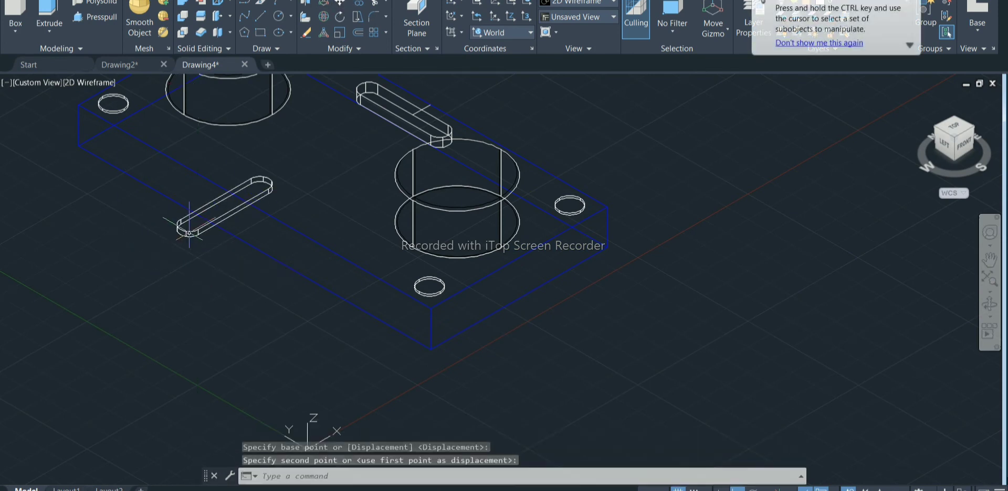
Step: With object snap off, move the bar onto the board's front side
{"action": "scroll", "coordinate": [195, 243], "scroll_direction": "up", "scroll_amount": 1}
{"action": "scroll", "coordinate": [195, 243], "scroll_direction": "up", "scroll_amount": 1}
{"action": "left_click", "coordinate": [193, 242]}
{"action": "left_click", "coordinate": [174, 227]}
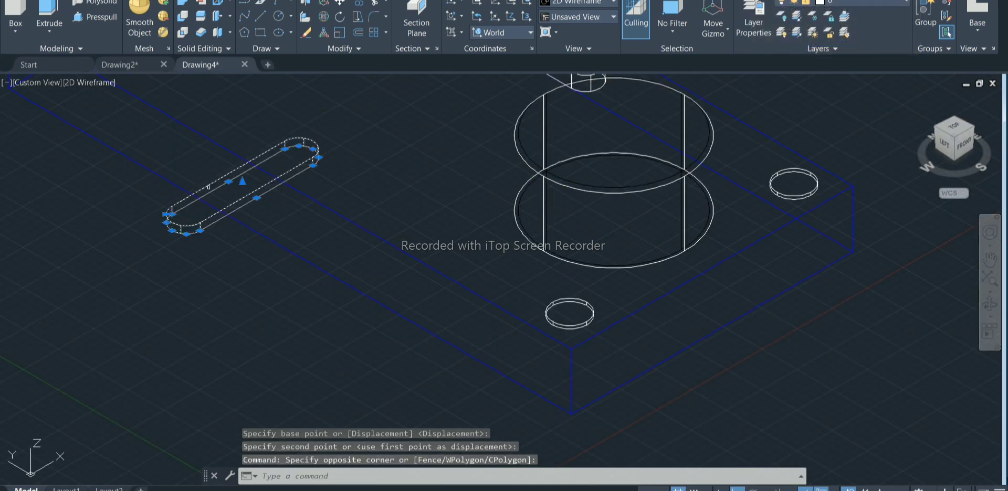
{"action": "left_click", "coordinate": [340, 3]}
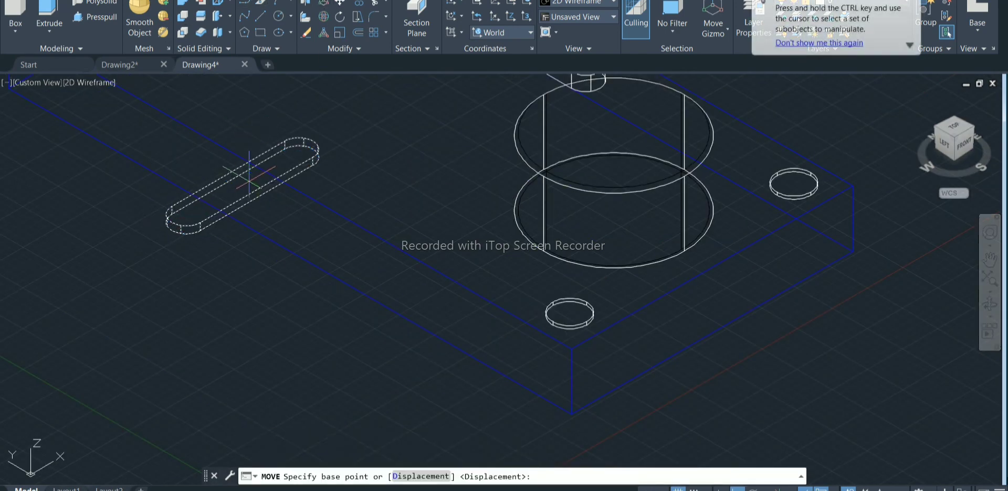
{"action": "left_click", "coordinate": [258, 163]}
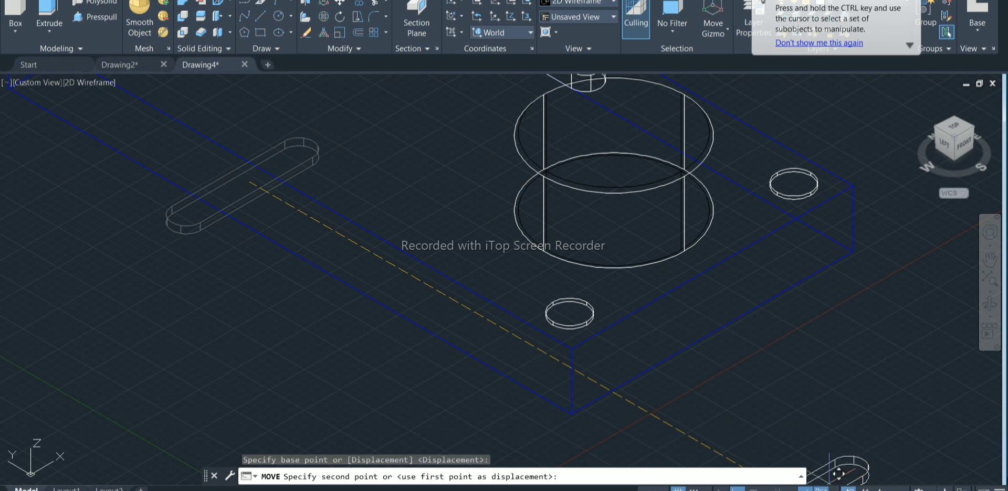
{"action": "key", "text": "F3"}
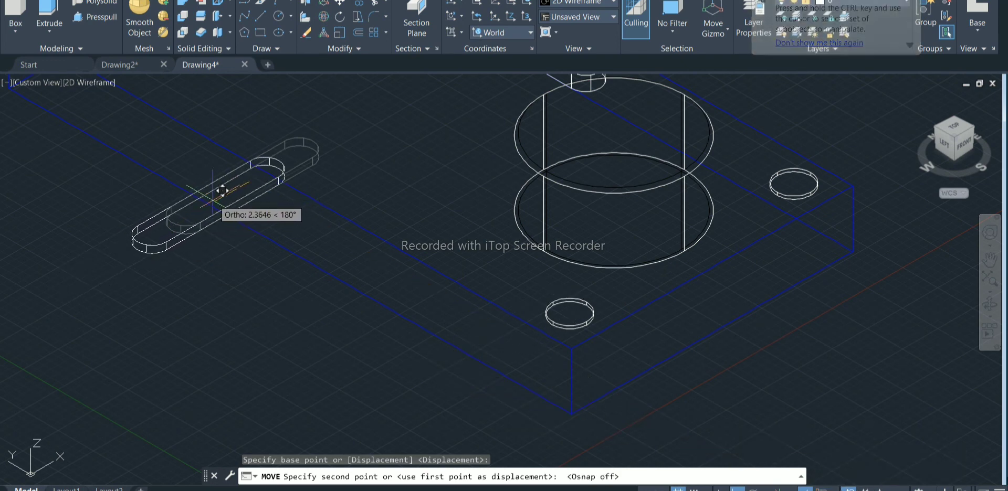
{"action": "left_click", "coordinate": [205, 251]}
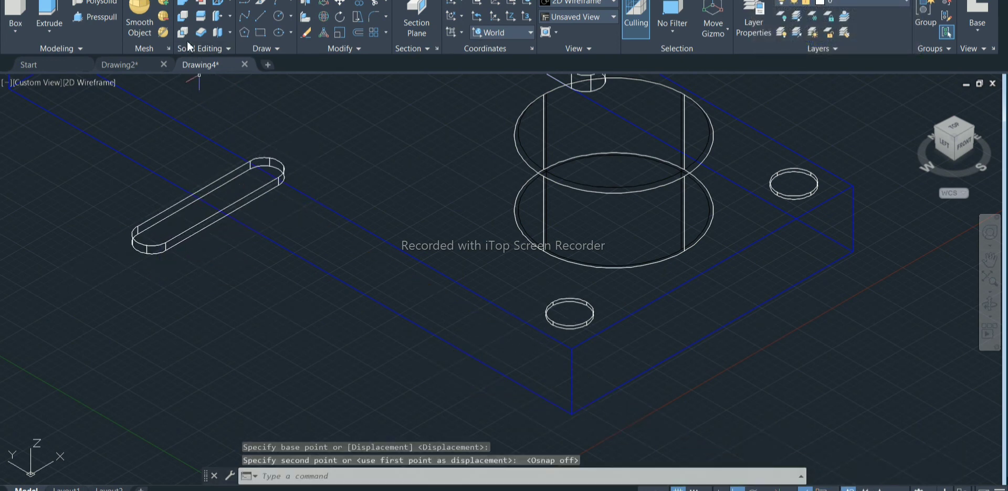
Step: Lower the bar below the board's top surface and restore the Shaded style
{"action": "left_click", "coordinate": [340, 3]}
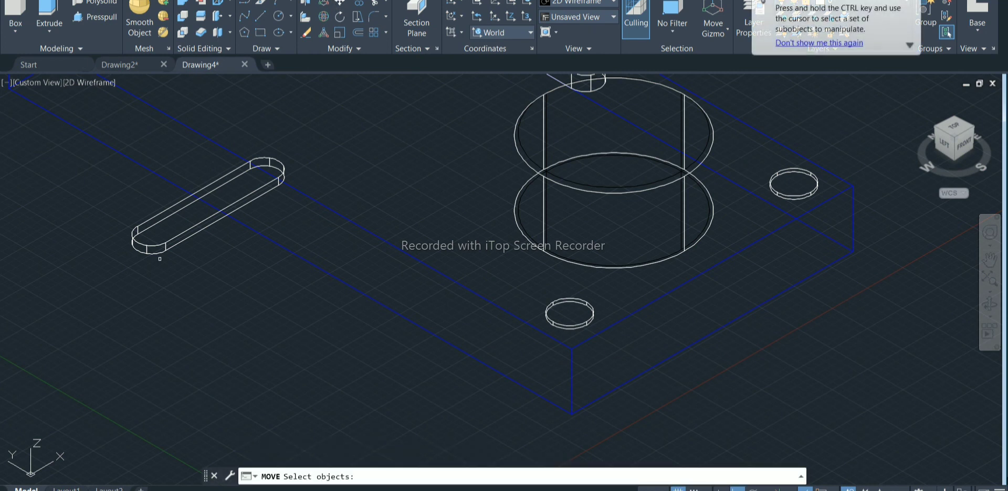
{"action": "left_click_drag", "start_coordinate": [120, 157], "coordinate": [287, 260]}
{"action": "key", "text": "Return"}
{"action": "left_click", "coordinate": [167, 222]}
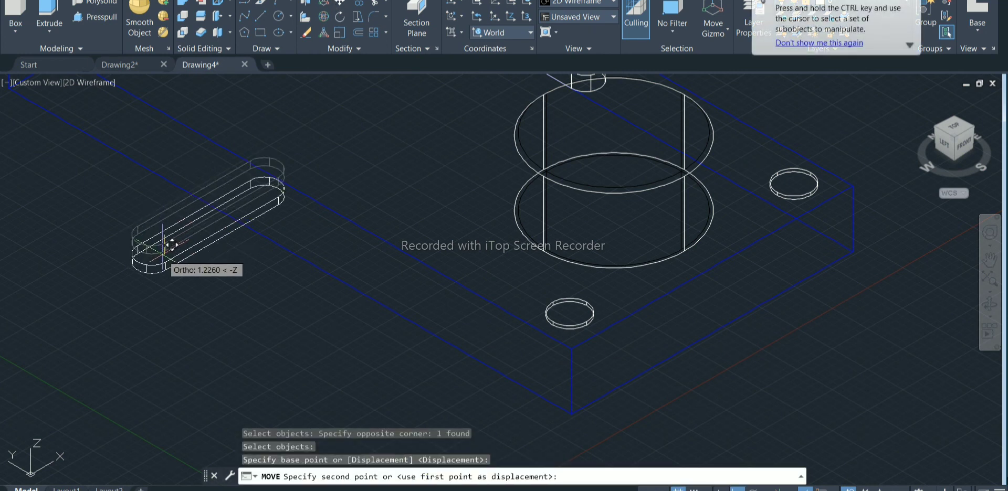
{"action": "left_click", "coordinate": [169, 241]}
{"action": "key", "text": "Escape"}
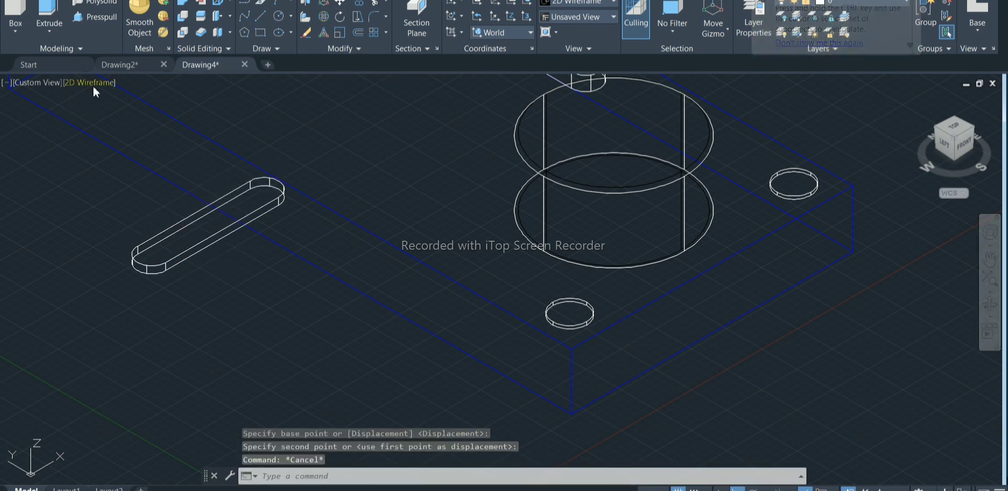
{"action": "left_click", "coordinate": [92, 83]}
{"action": "left_click", "coordinate": [118, 162]}
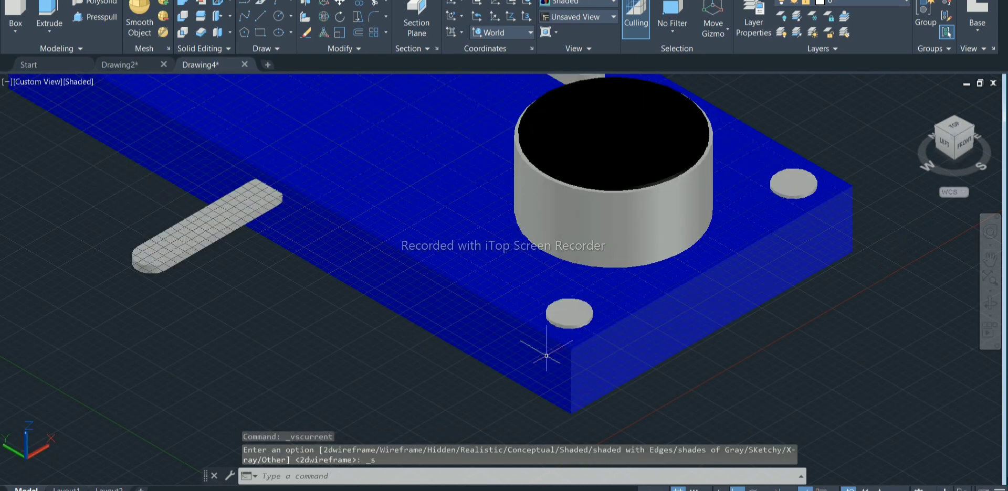
Step: Clear any pending commands and zoom the view in on the rounded pin
{"action": "key", "text": "Escape"}
{"action": "scroll", "coordinate": [540, 348], "scroll_direction": "down", "scroll_amount": 5}
{"action": "key", "text": "Escape"}
{"action": "key", "text": "Escape"}
{"action": "scroll", "coordinate": [434, 342], "scroll_direction": "up", "scroll_amount": 2}
{"action": "scroll", "coordinate": [405, 326], "scroll_direction": "down", "scroll_amount": 2}
{"action": "scroll", "coordinate": [400, 317], "scroll_direction": "up", "scroll_amount": 3}
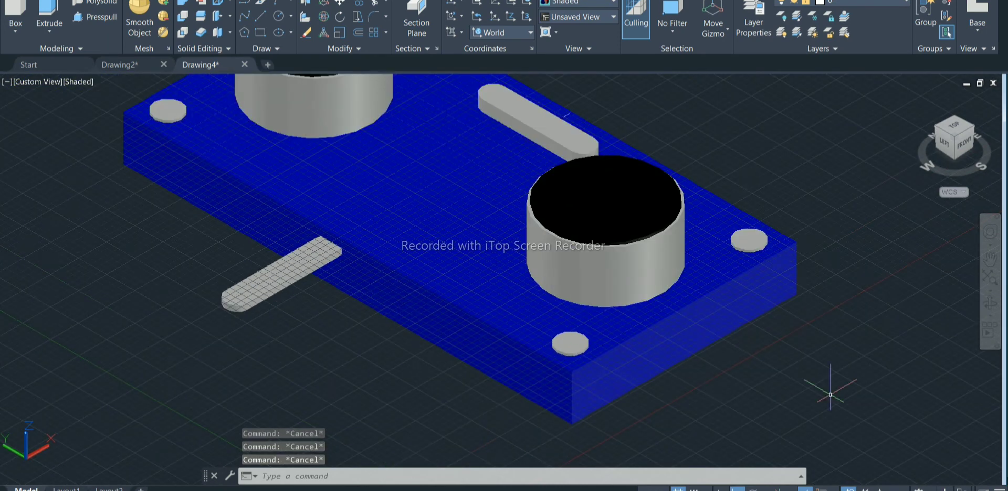
{"action": "scroll", "coordinate": [197, 333], "scroll_direction": "up", "scroll_amount": 1}
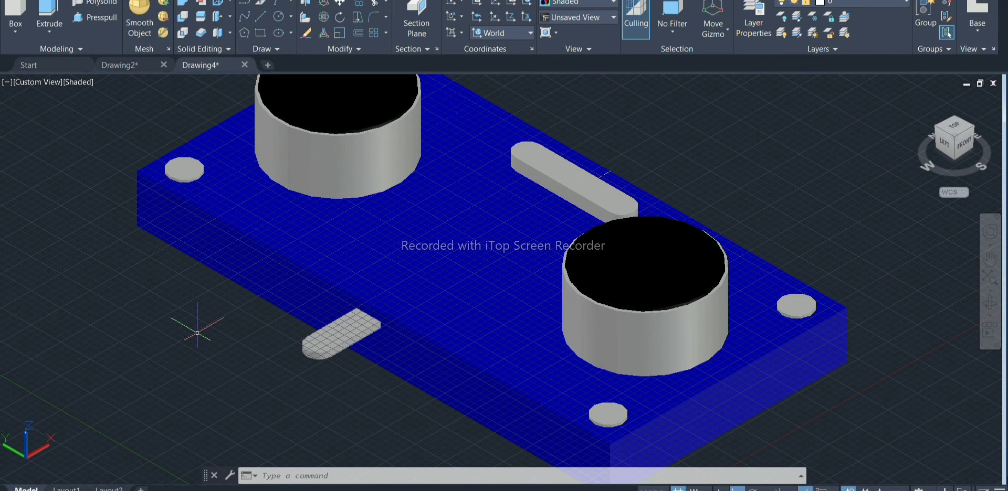
Step: Copy the rounded pin from its base point, placing a first copy 2 units along
{"action": "left_click", "coordinate": [359, 3]}
{"action": "left_click", "coordinate": [319, 343]}
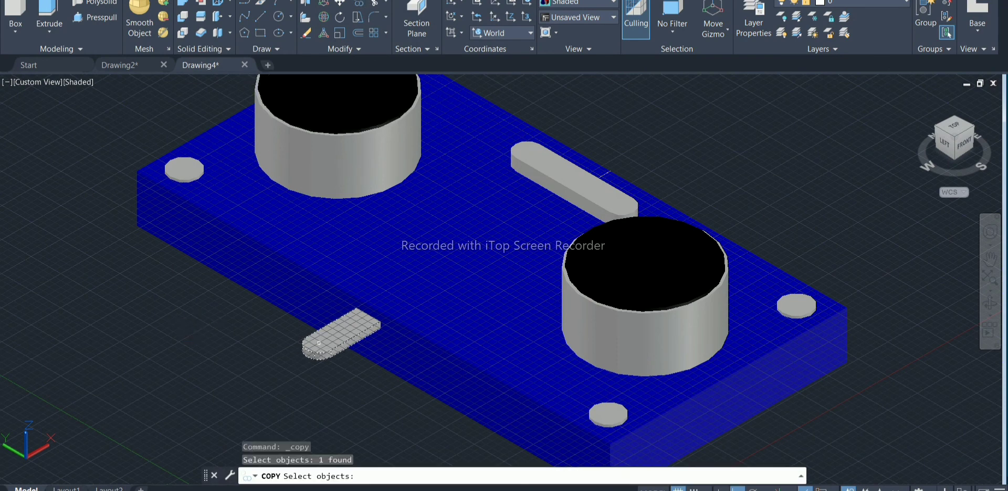
{"action": "key", "text": "Return"}
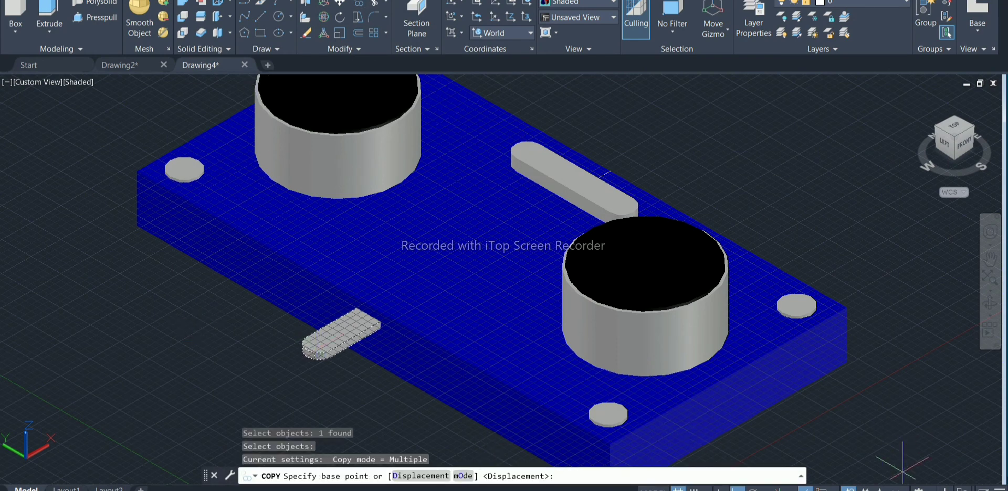
{"action": "key", "text": "F3"}
{"action": "left_click", "coordinate": [319, 347]}
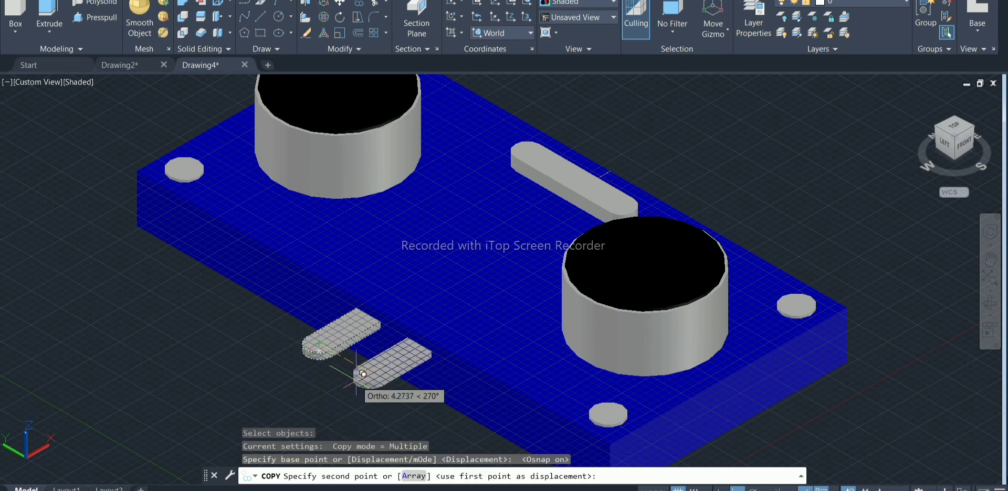
{"action": "type", "text": "2"}
{"action": "key", "text": "Return"}
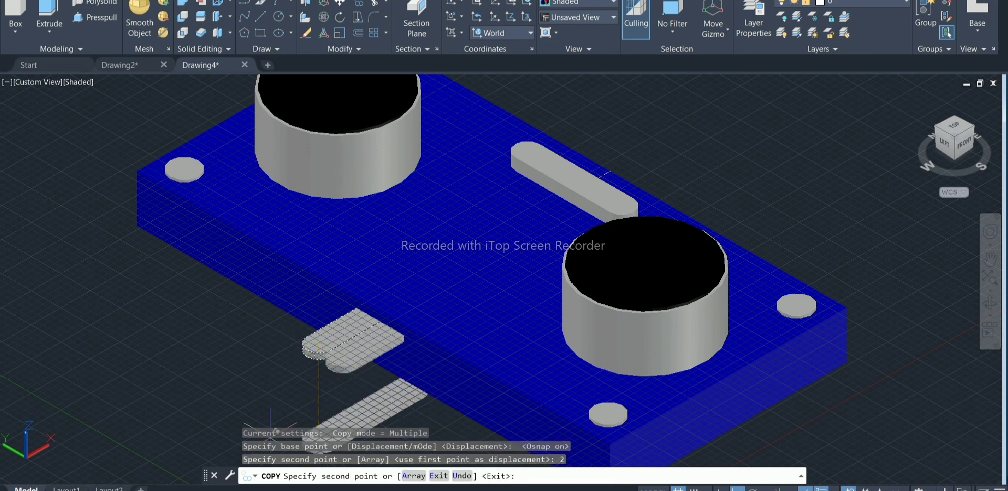
Step: Undo the misplaced copy, complete the row of four pins, and orbit to inspect the board
{"action": "key", "text": "ctrl+z"}
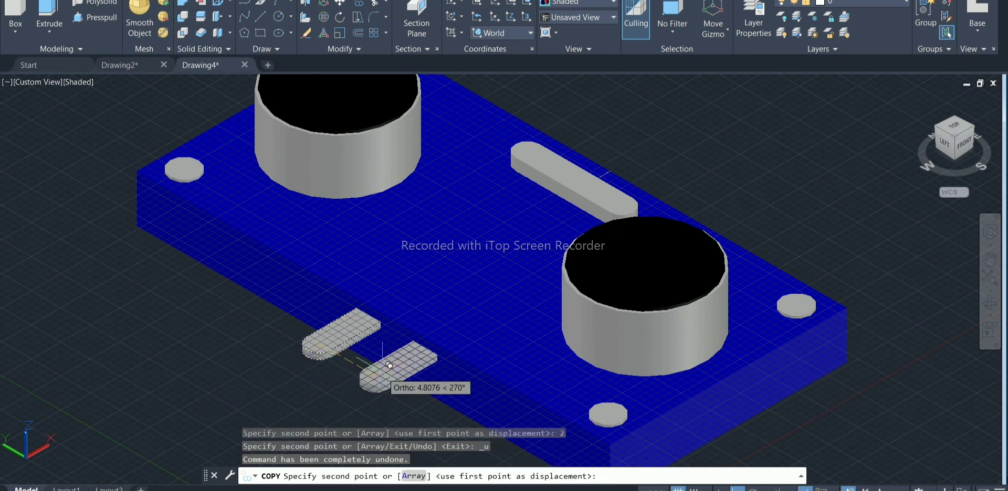
{"action": "type", "text": "4"}
{"action": "key", "text": "Return"}
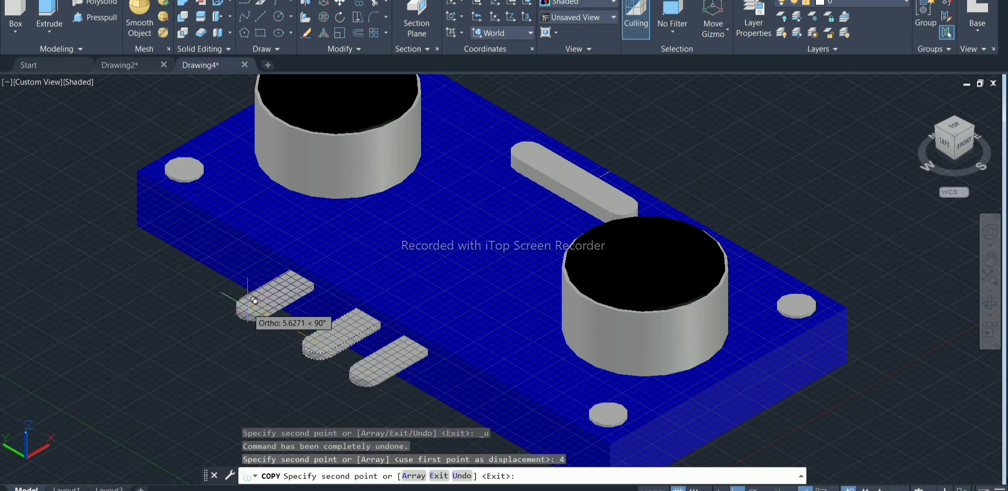
{"action": "key", "text": "Return"}
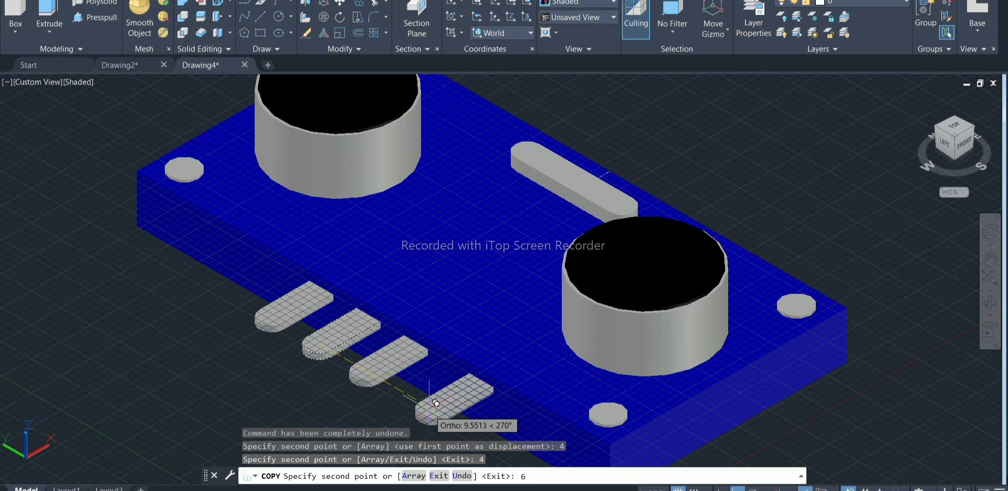
{"action": "key", "text": "Return"}
{"action": "scroll", "coordinate": [435, 404], "scroll_direction": "down", "scroll_amount": 2}
{"action": "key", "text": "Escape"}
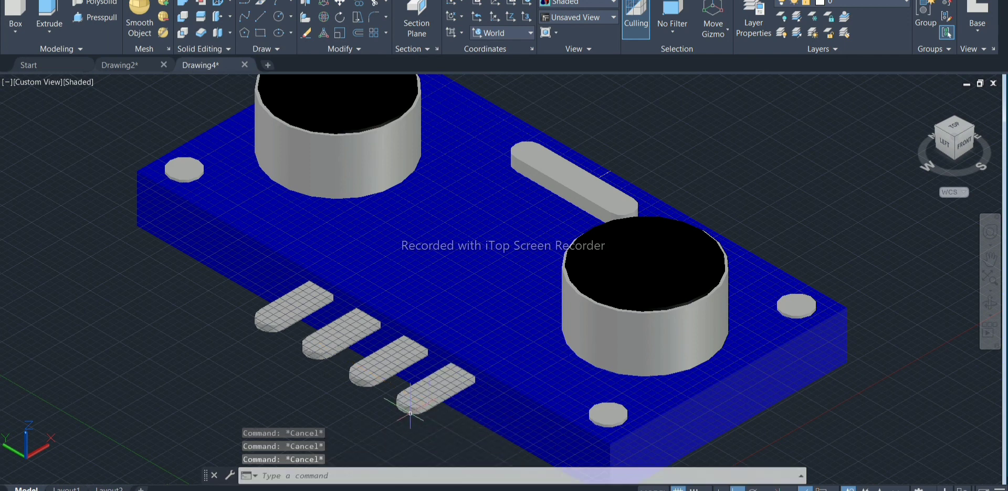
{"action": "middle_click_drag", "start_coordinate": [435, 403], "coordinate": [962, 308], "text": "shift"}
{"action": "mouse_move", "coordinate": [962, 308]}
{"action": "left_mouse_down"}
{"action": "mouse_move", "coordinate": [824, 210]}
{"action": "mouse_move", "coordinate": [808, 361]}
{"action": "mouse_move", "coordinate": [930, 270]}
{"action": "mouse_move", "coordinate": [970, 379]}
{"action": "left_mouse_up"}
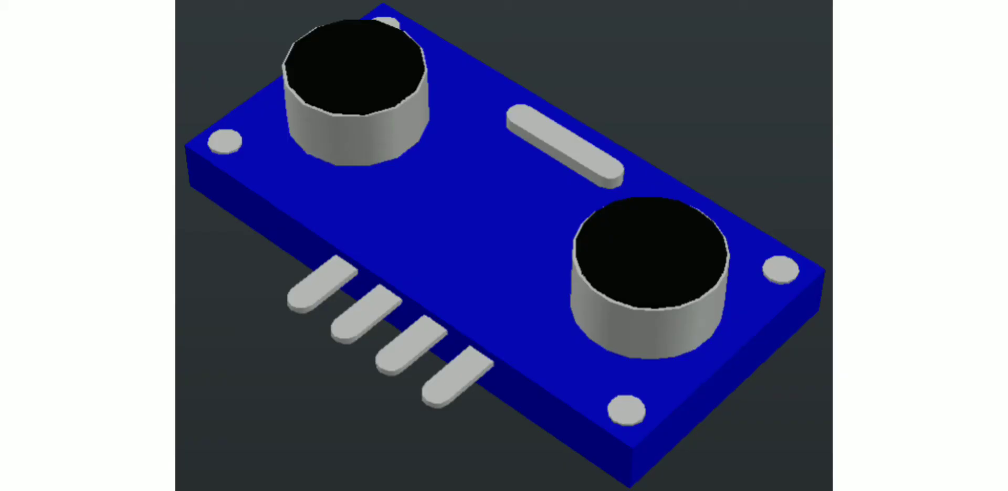